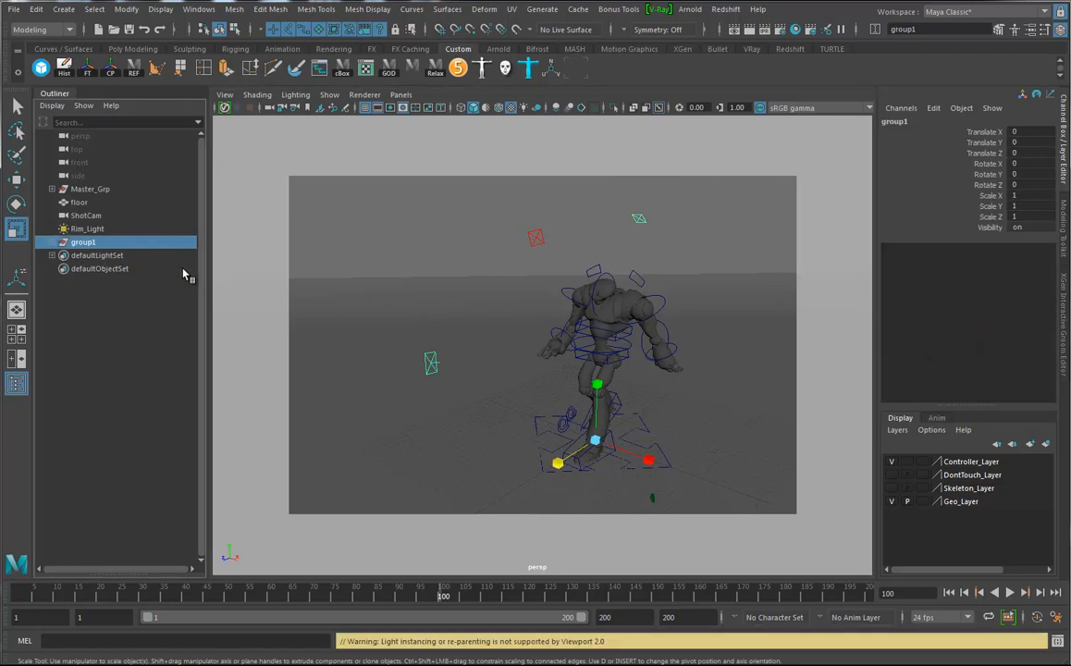
- Review the grouping commands and expand group1 to examine the lights it contains
{"action": "left_click", "coordinate": [36, 10]}
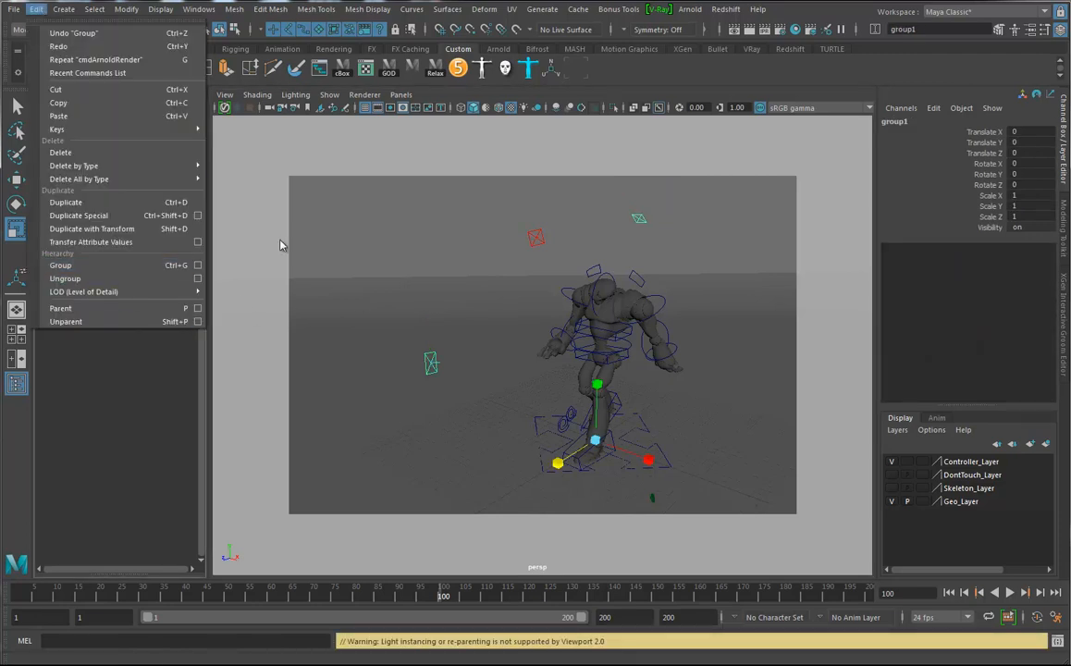
{"action": "left_click", "coordinate": [259, 9]}
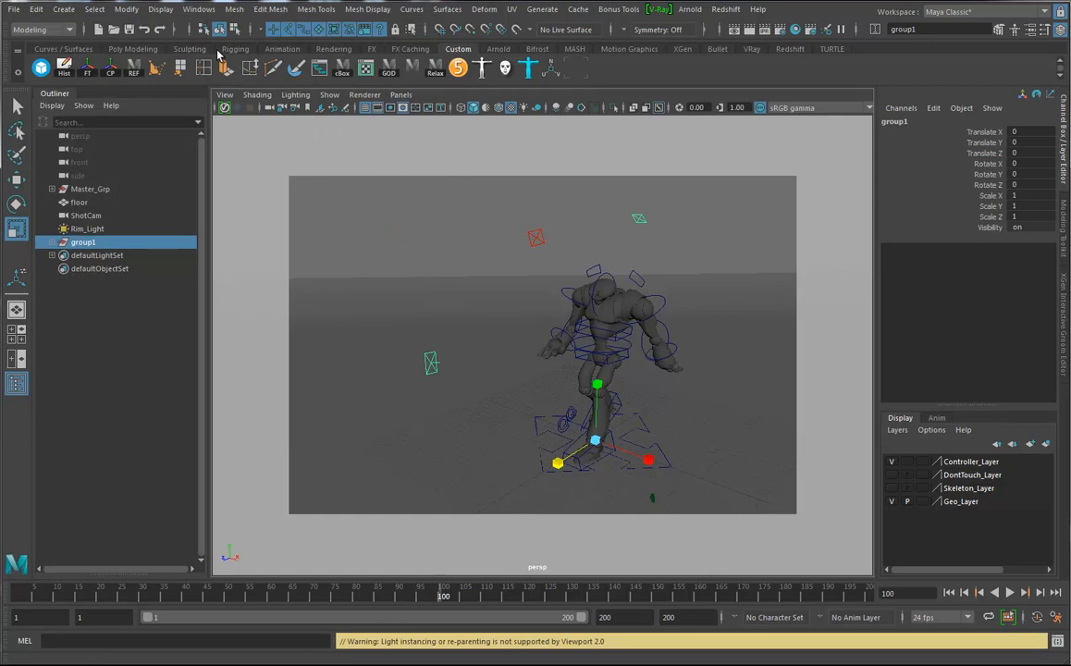
{"action": "left_click", "coordinate": [52, 243]}
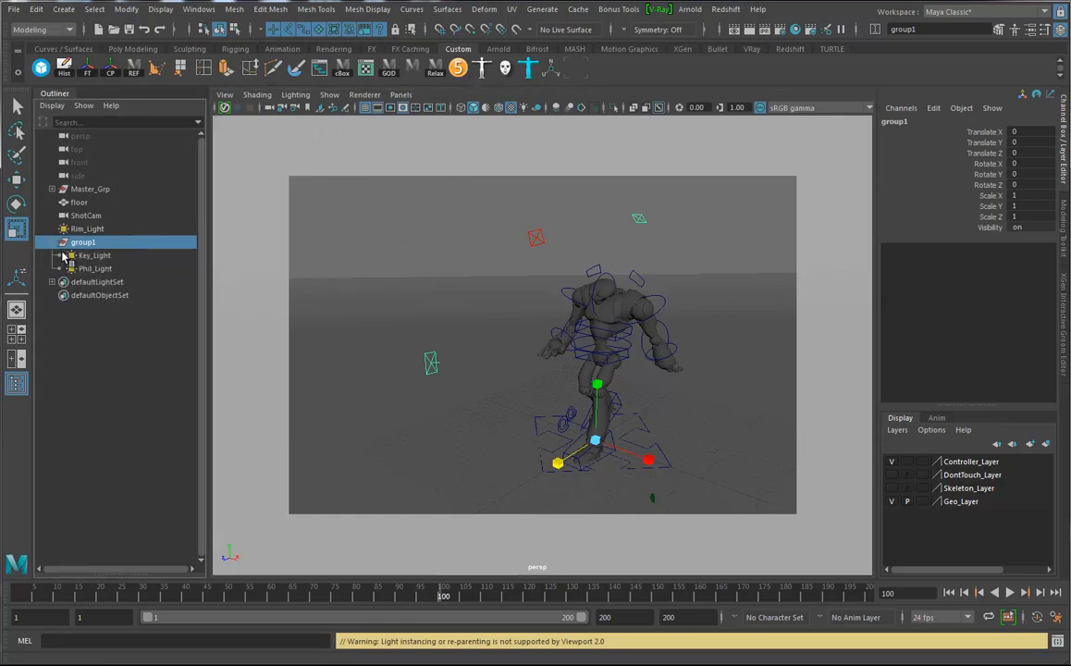
- Switch to the Rigging menu set and parent-constrain group1 to the character's GodCtrl control
{"action": "left_click", "coordinate": [664, 461]}
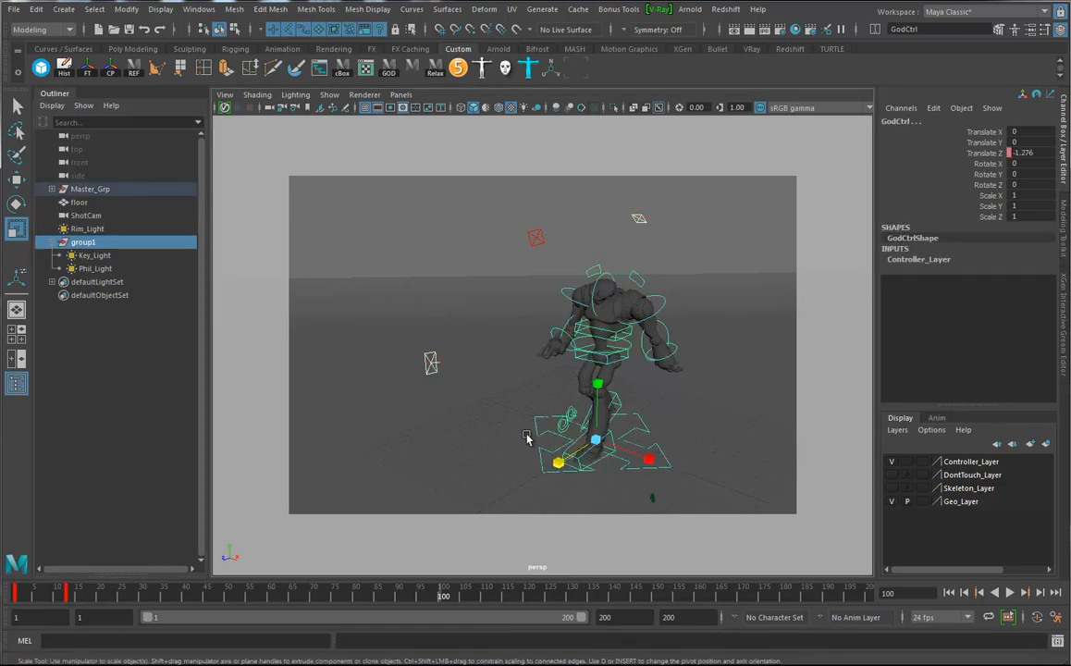
{"action": "left_click", "coordinate": [559, 465]}
{"action": "left_click", "coordinate": [80, 190]}
{"action": "left_click", "coordinate": [664, 451]}
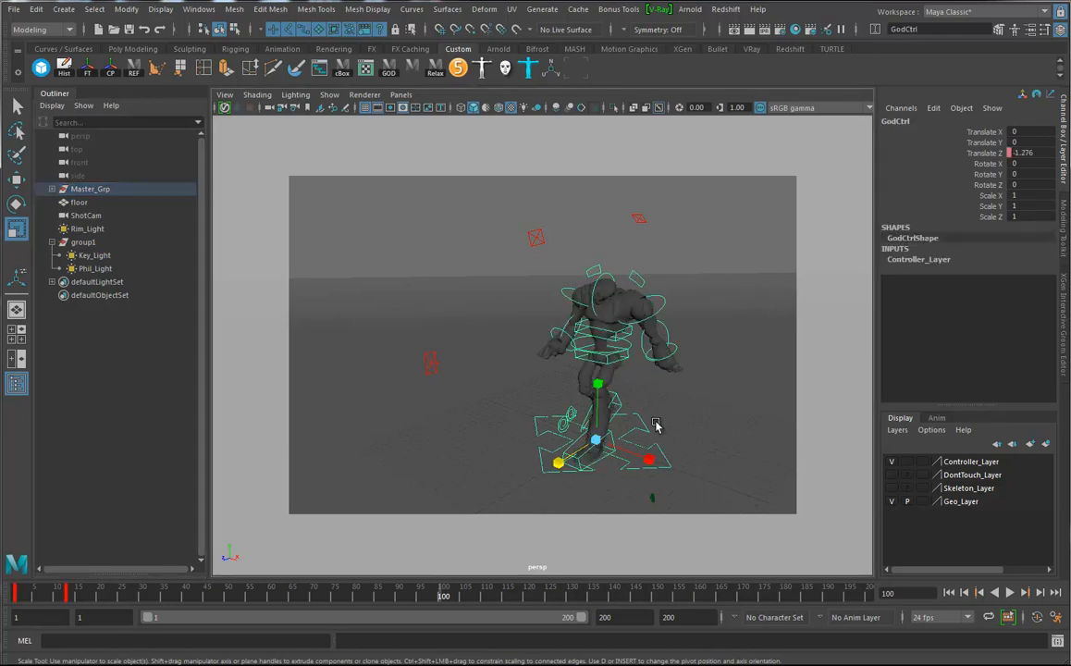
{"action": "left_click", "coordinate": [81, 243]}
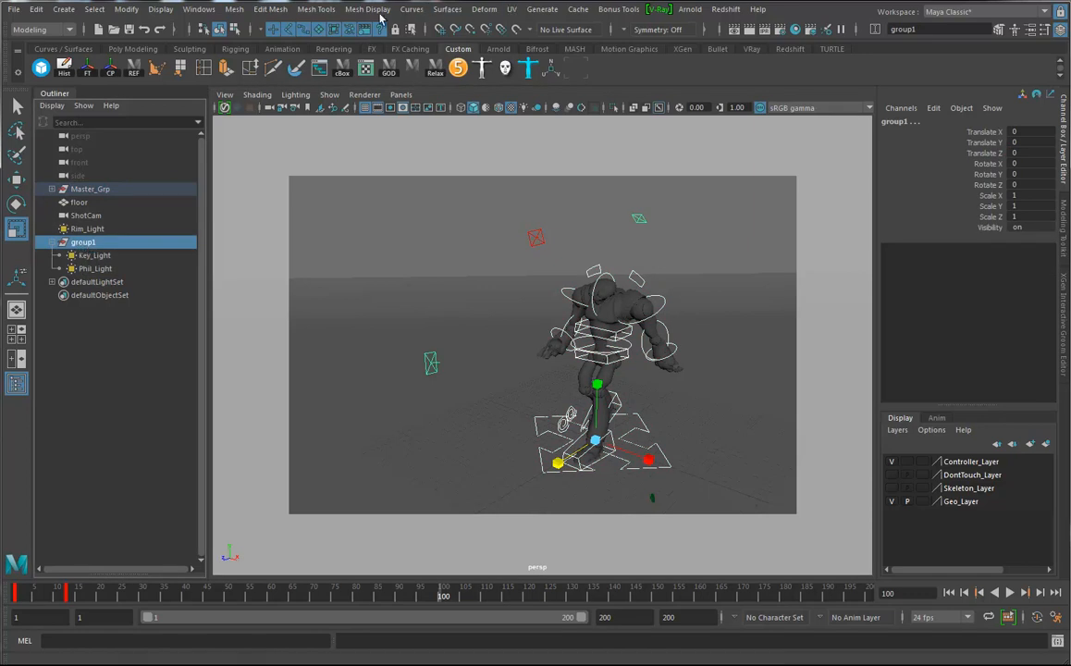
{"action": "left_click", "coordinate": [45, 30]}
{"action": "left_click", "coordinate": [42, 48]}
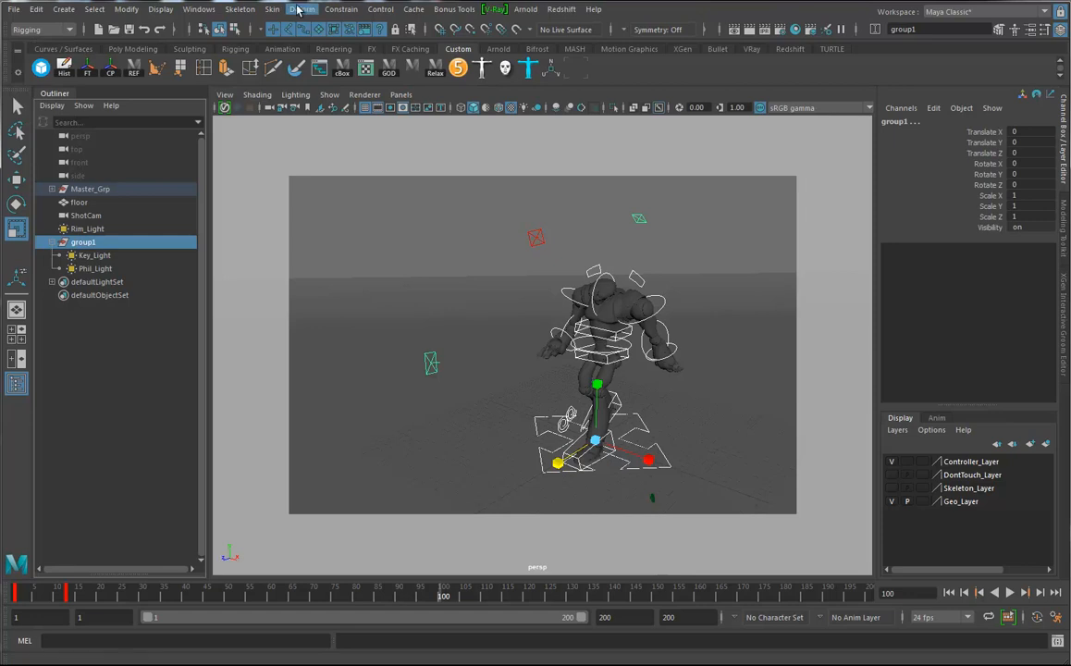
{"action": "left_click", "coordinate": [338, 9]}
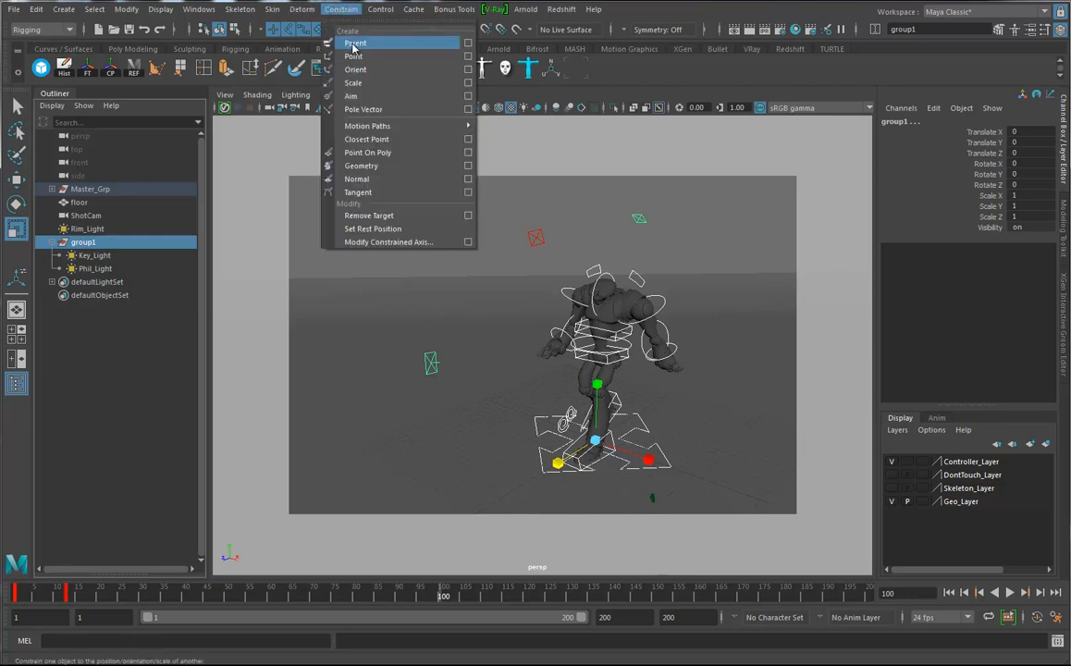
{"action": "left_click", "coordinate": [354, 44]}
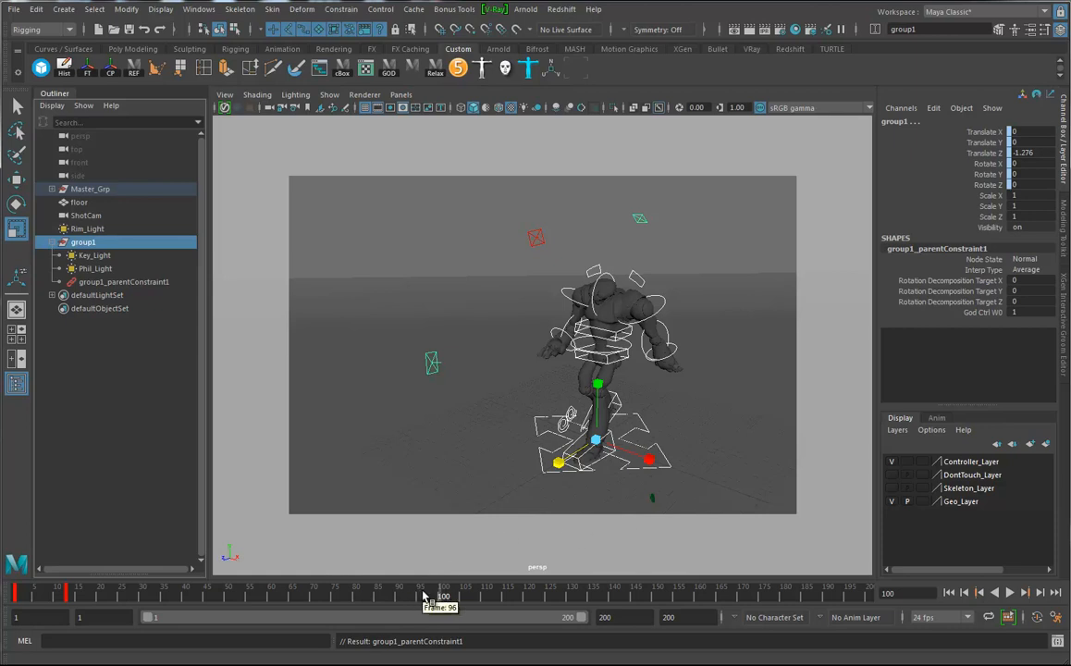
- Play the animation to check how the grouped lights follow the character, and clear the selection
{"action": "key", "text": "alt+v"}
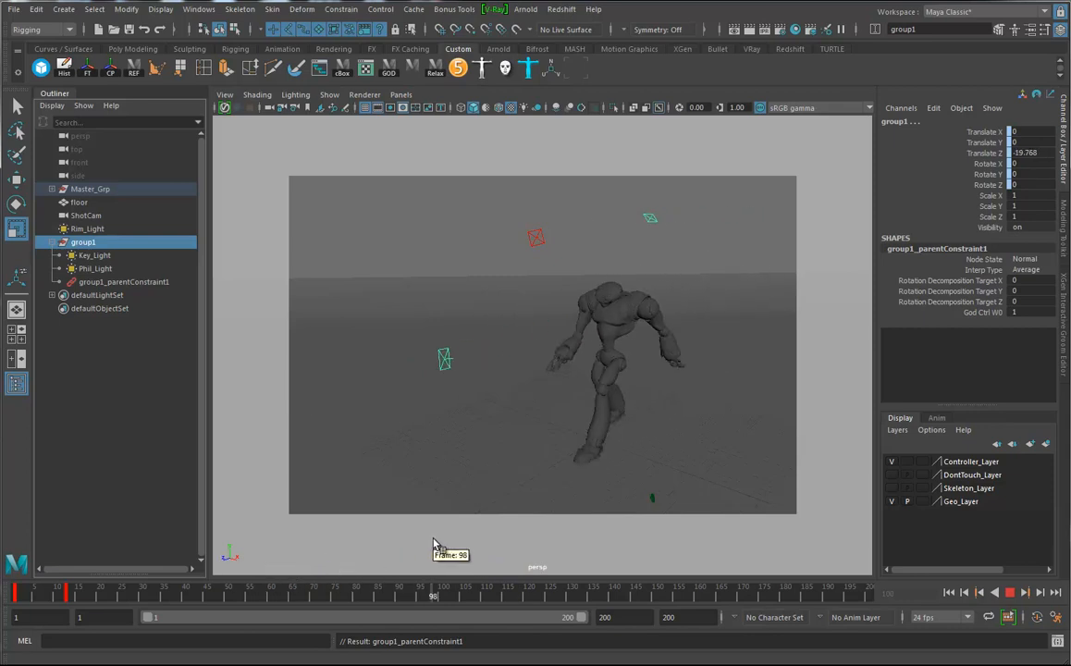
{"action": "key", "text": "Escape"}
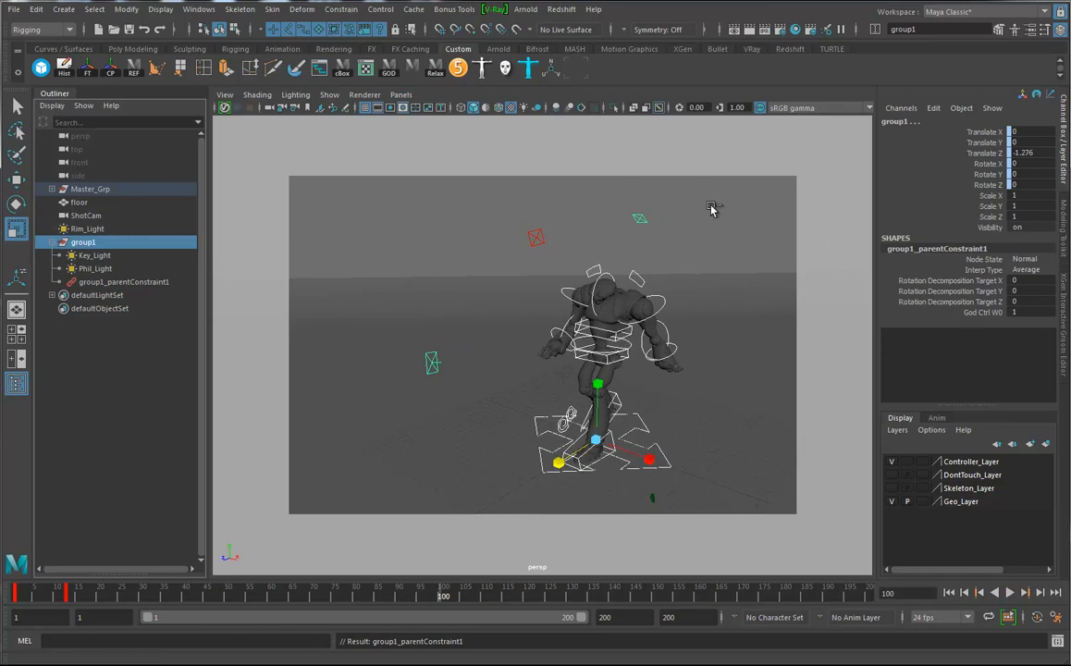
{"action": "left_click", "coordinate": [748, 218]}
{"action": "left_click", "coordinate": [760, 264]}
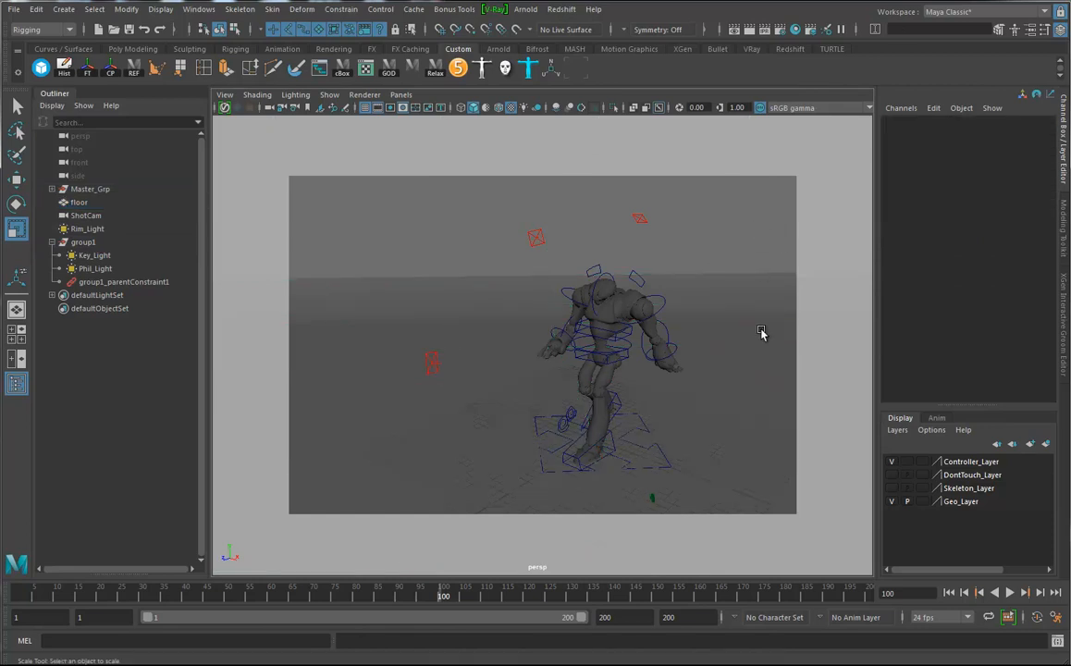
- Select Rim_Light, Phil_Light and the floor, and make light links between them in the Rendering menu set
{"action": "left_click", "coordinate": [540, 241]}
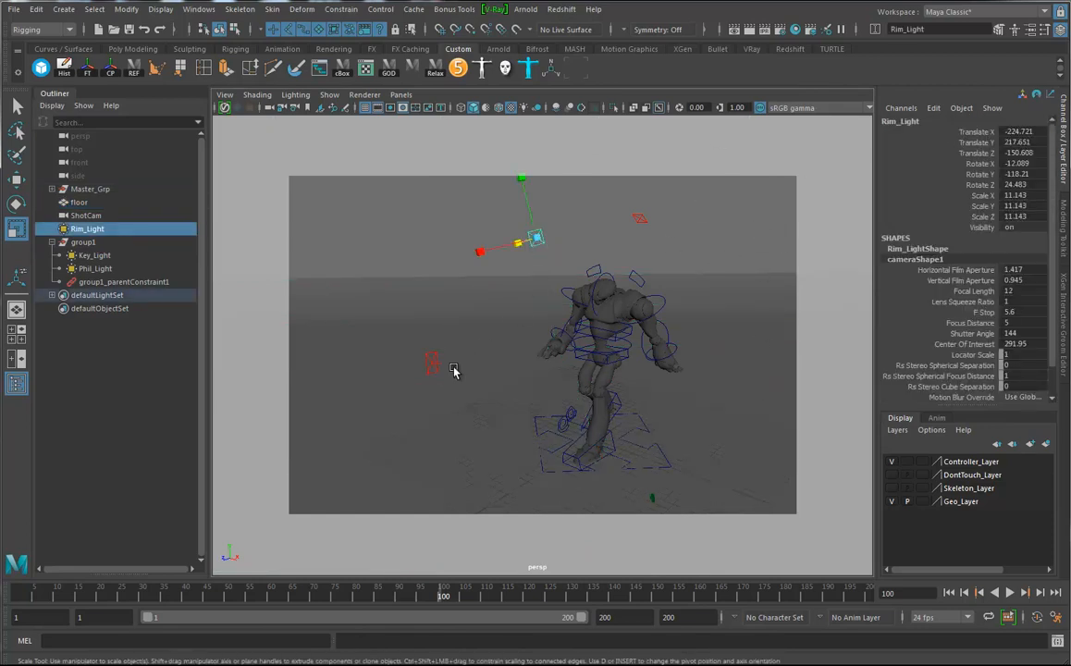
{"action": "left_click", "coordinate": [431, 362], "text": "shift"}
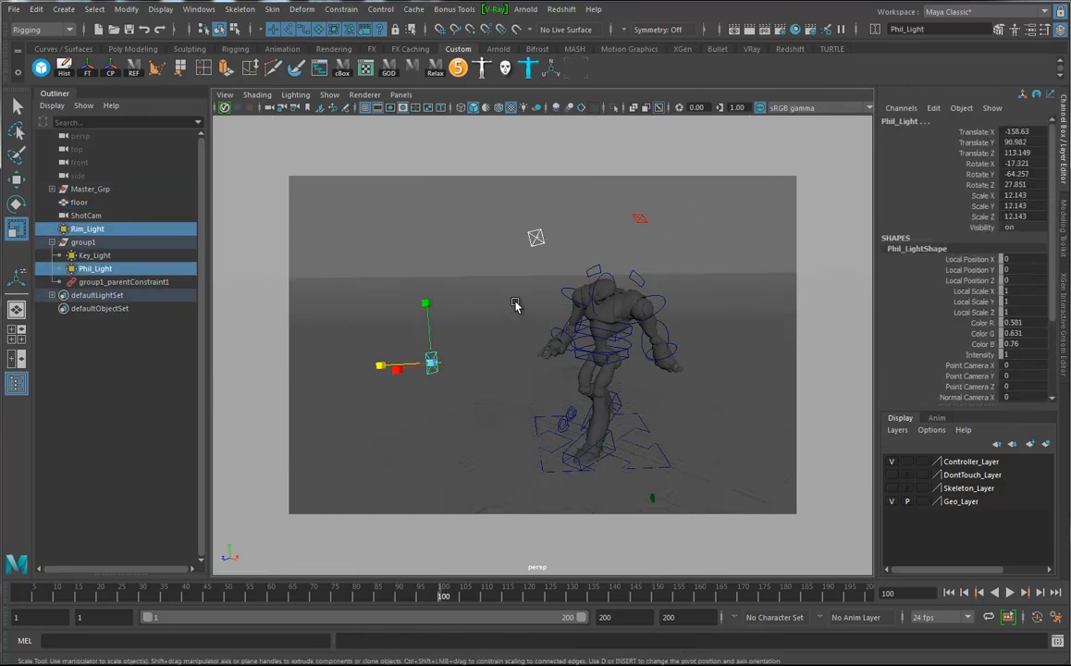
{"action": "left_click", "coordinate": [490, 346], "text": "shift"}
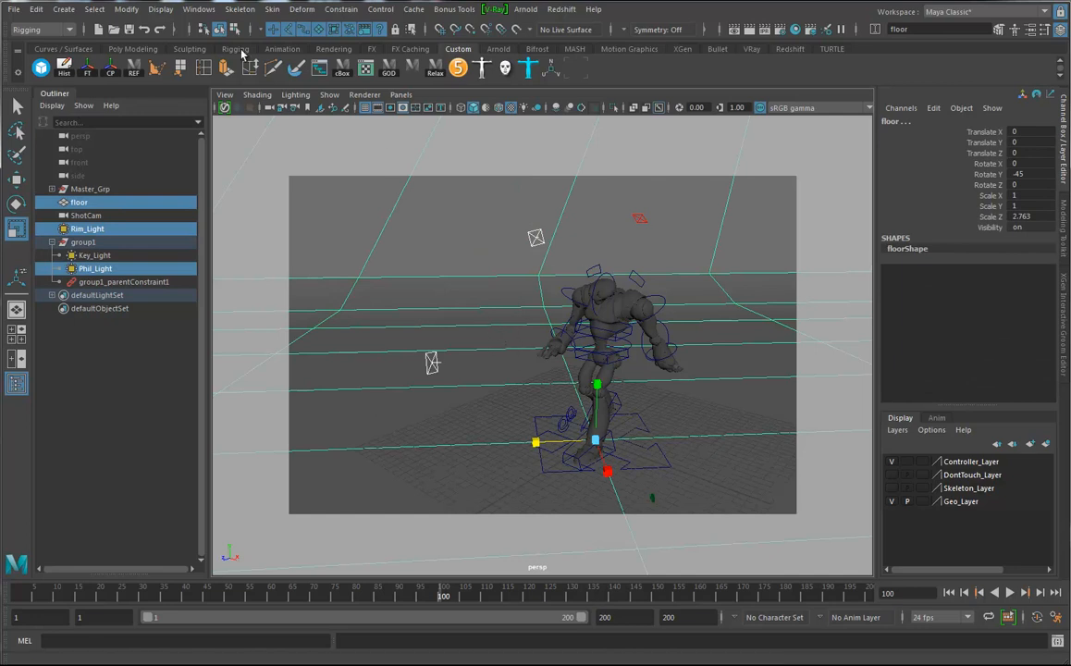
{"action": "left_click", "coordinate": [48, 31]}
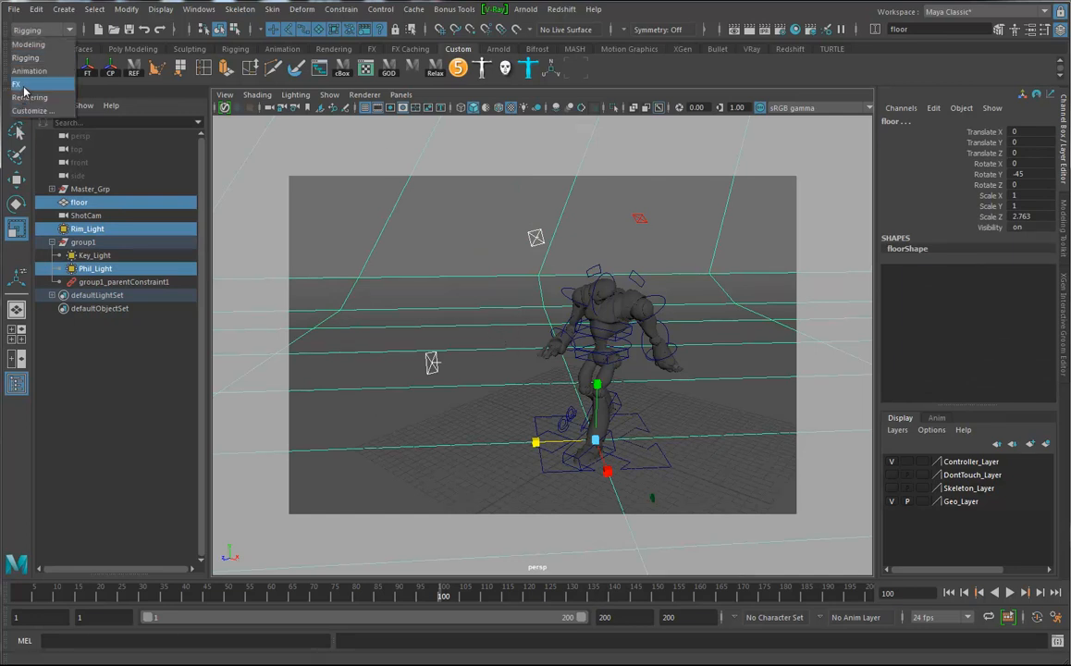
{"action": "left_click", "coordinate": [31, 98]}
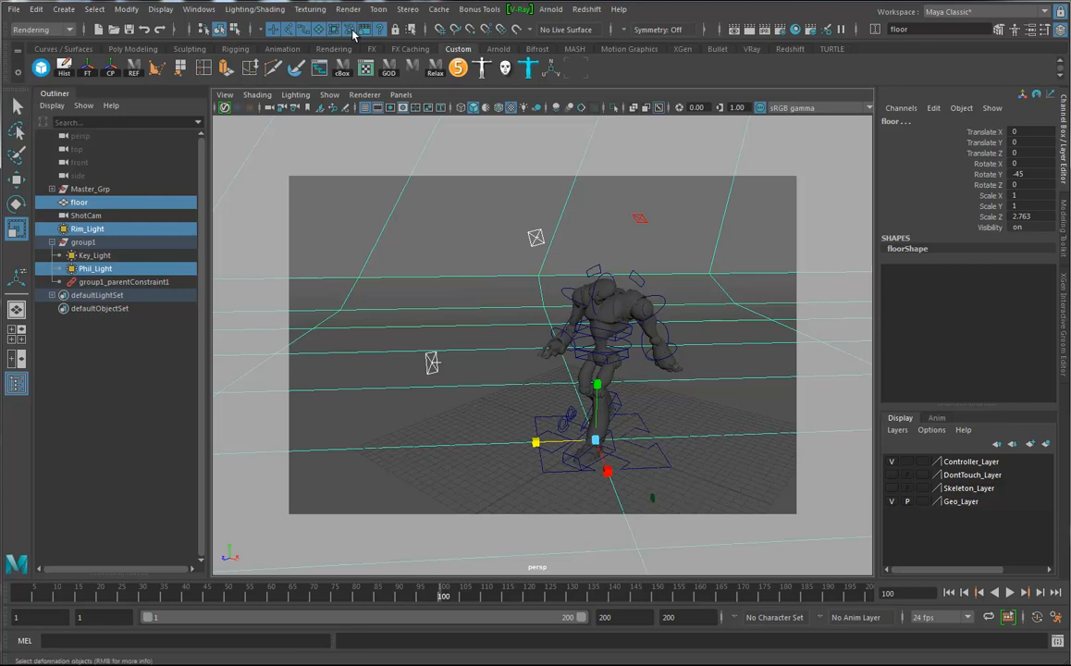
{"action": "left_click", "coordinate": [252, 9]}
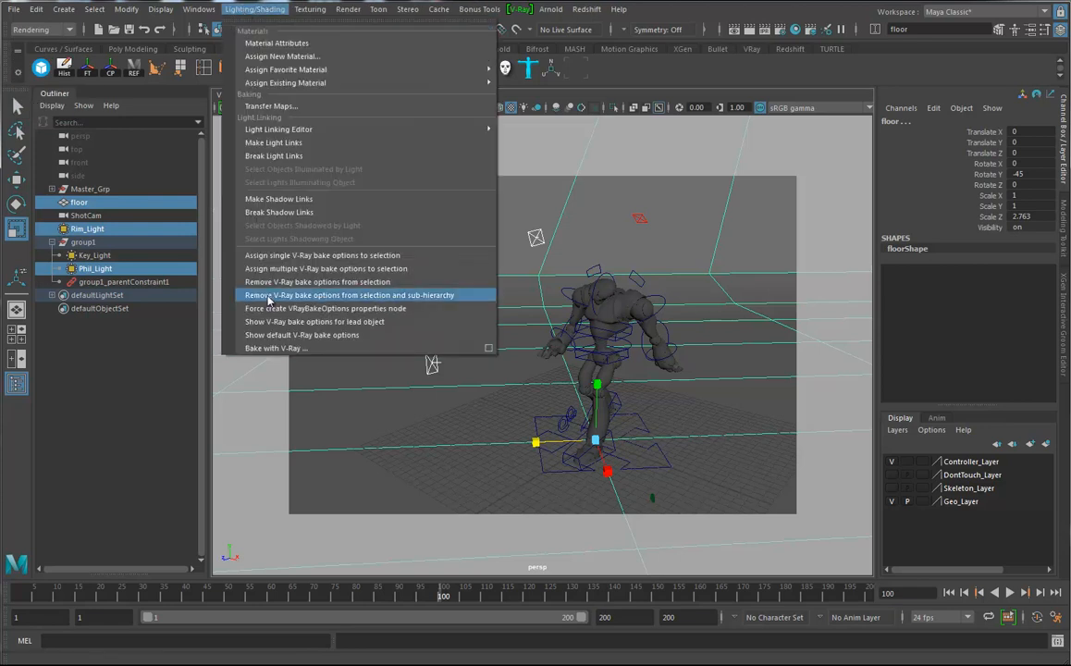
{"action": "left_click", "coordinate": [266, 145]}
{"action": "left_click", "coordinate": [619, 435]}
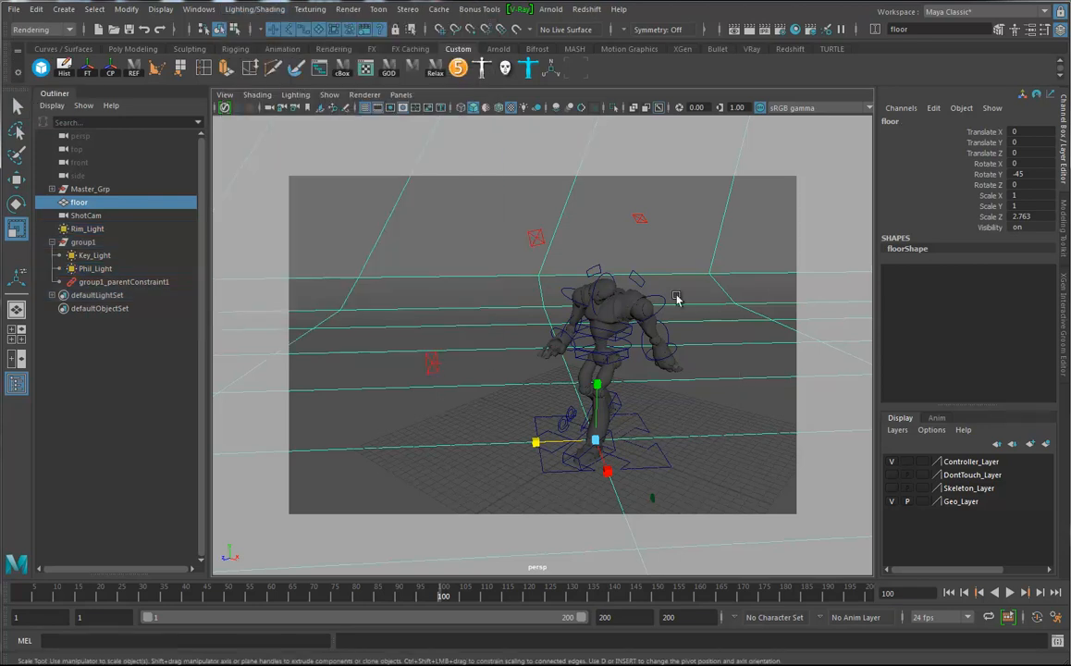
{"action": "left_click", "coordinate": [640, 218]}
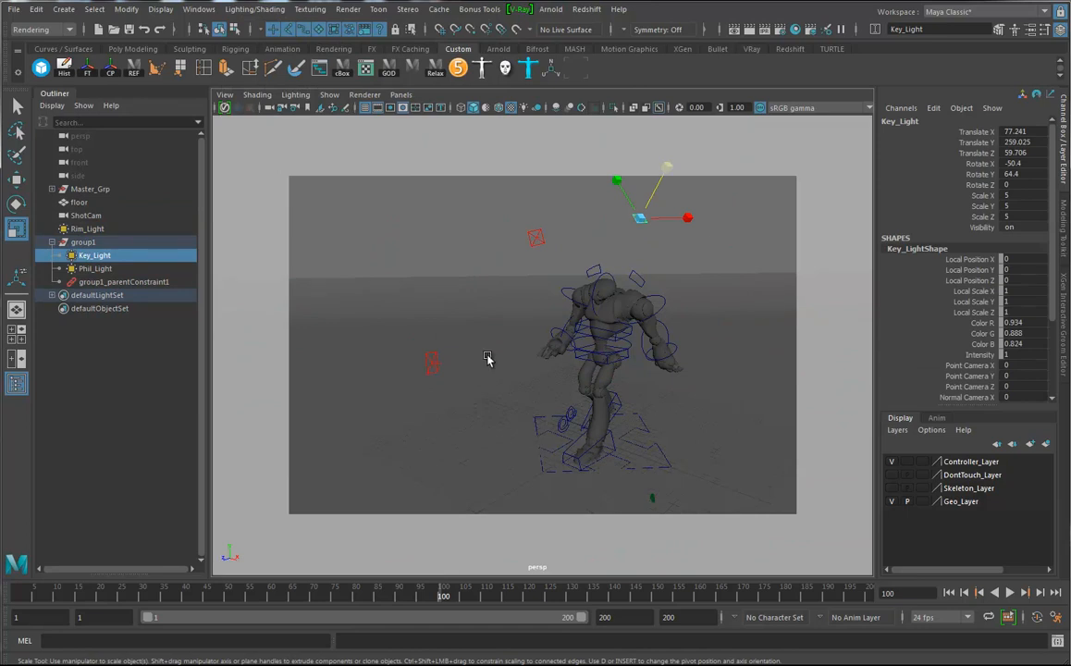
- Open Render Settings and set the frame/animation extension to name.#.ext with an end frame of 200
{"action": "left_click", "coordinate": [774, 140]}
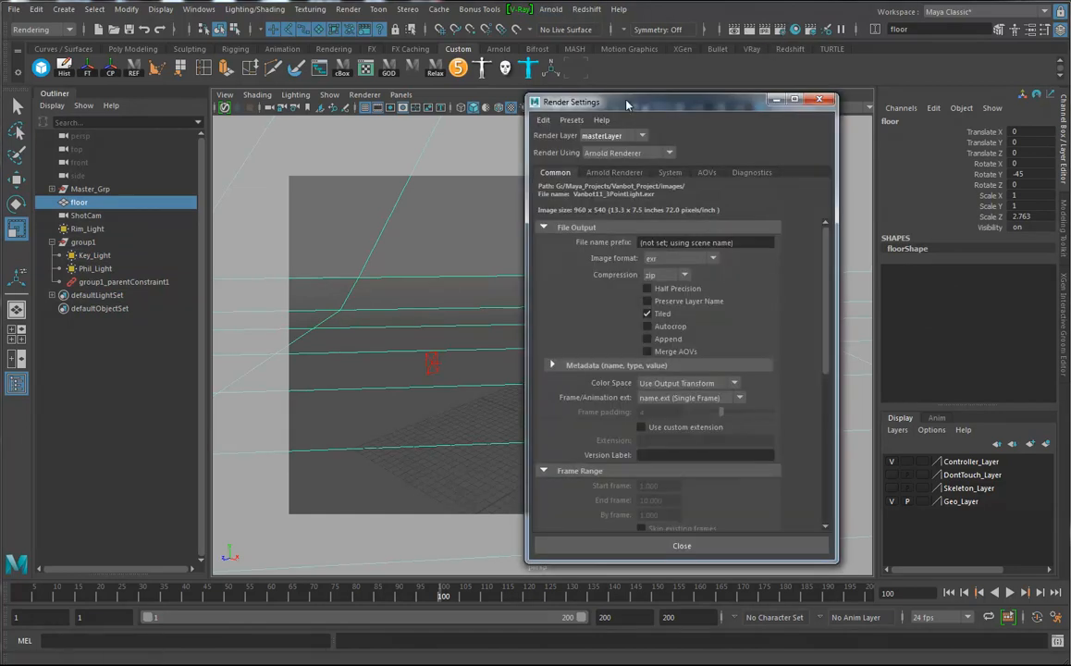
{"action": "left_click_drag", "start_coordinate": [635, 104], "coordinate": [628, 91]}
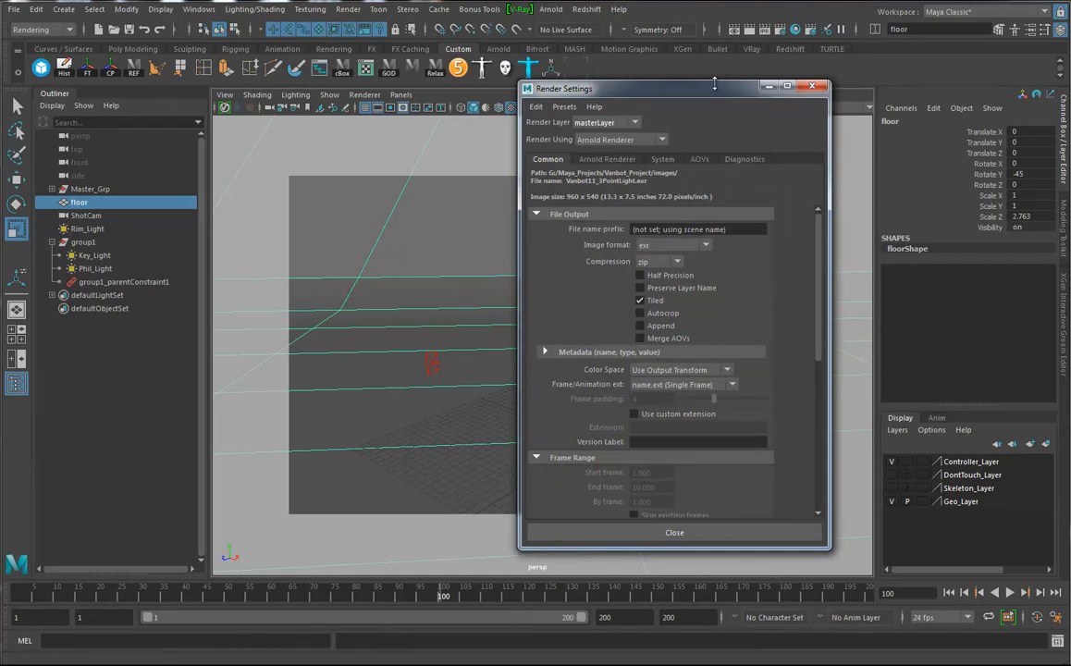
{"action": "left_click_drag", "start_coordinate": [813, 252], "coordinate": [814, 277]}
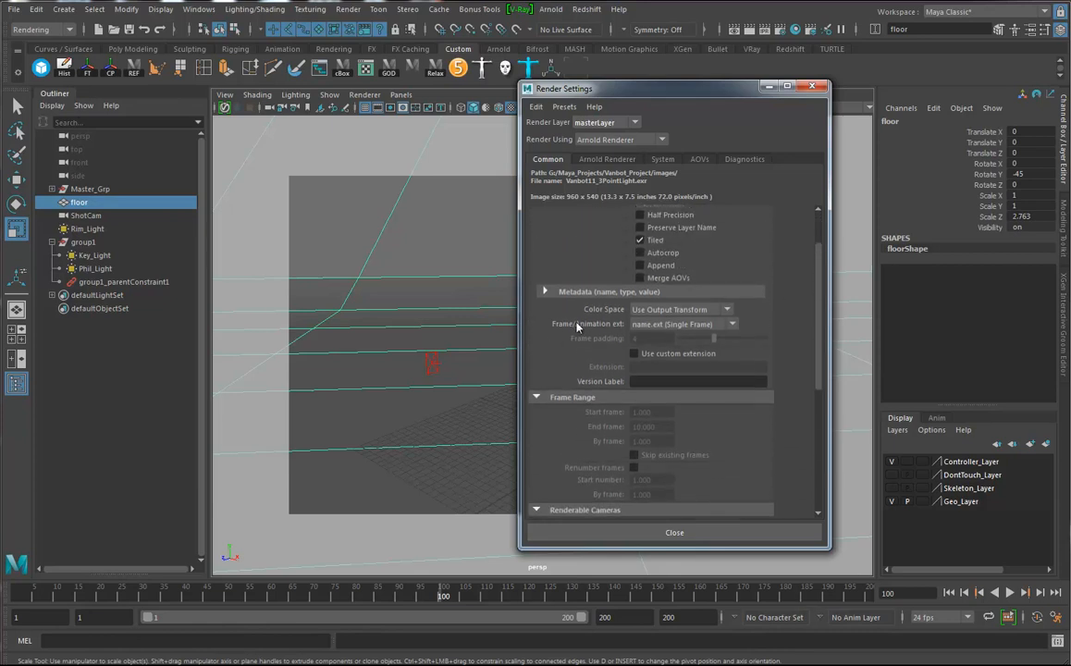
{"action": "left_click", "coordinate": [731, 325]}
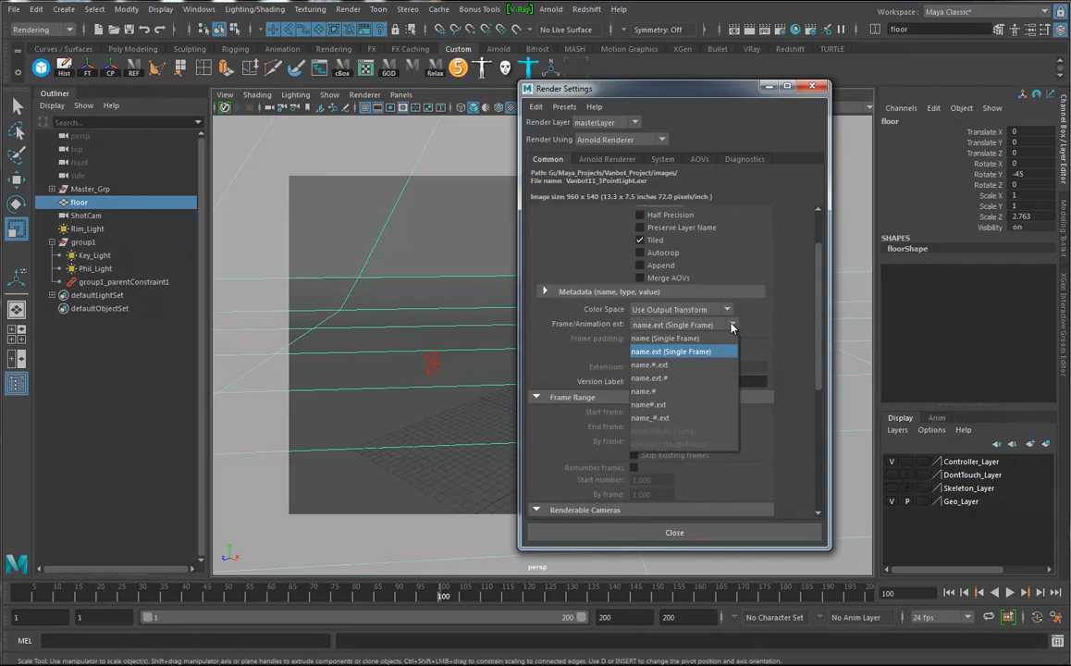
{"action": "left_click", "coordinate": [678, 366]}
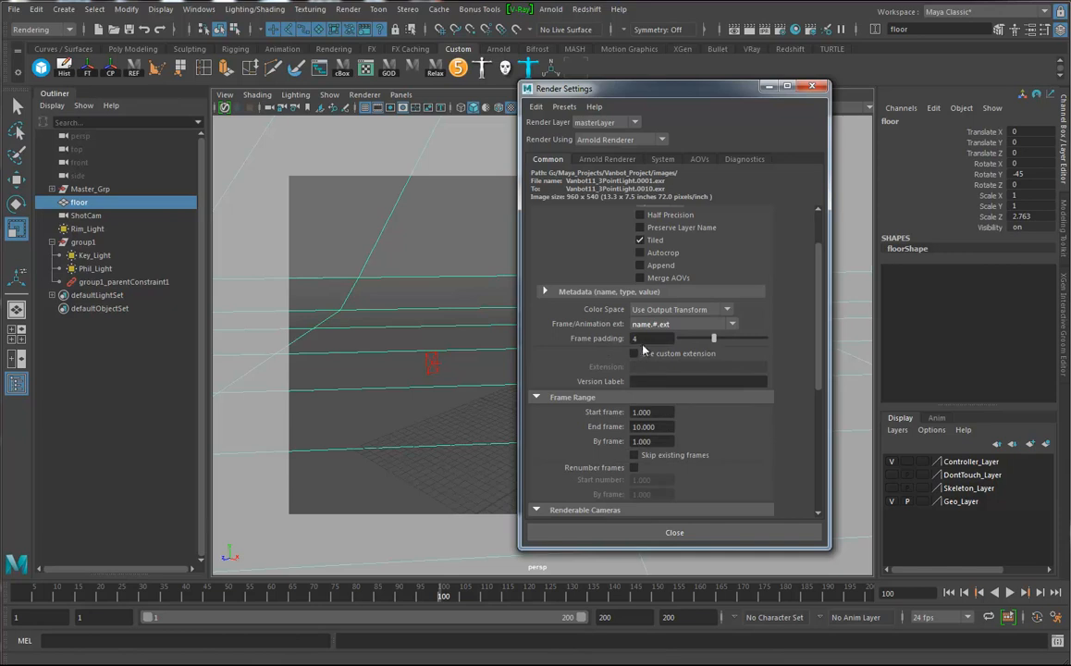
{"action": "double_click", "coordinate": [651, 428]}
{"action": "type", "text": "2"}
- Set the renderable camera to ShotCam and review the image size presets, keeping HD_540
{"action": "scroll", "coordinate": [735, 426], "scroll_direction": "down", "scroll_amount": 4}
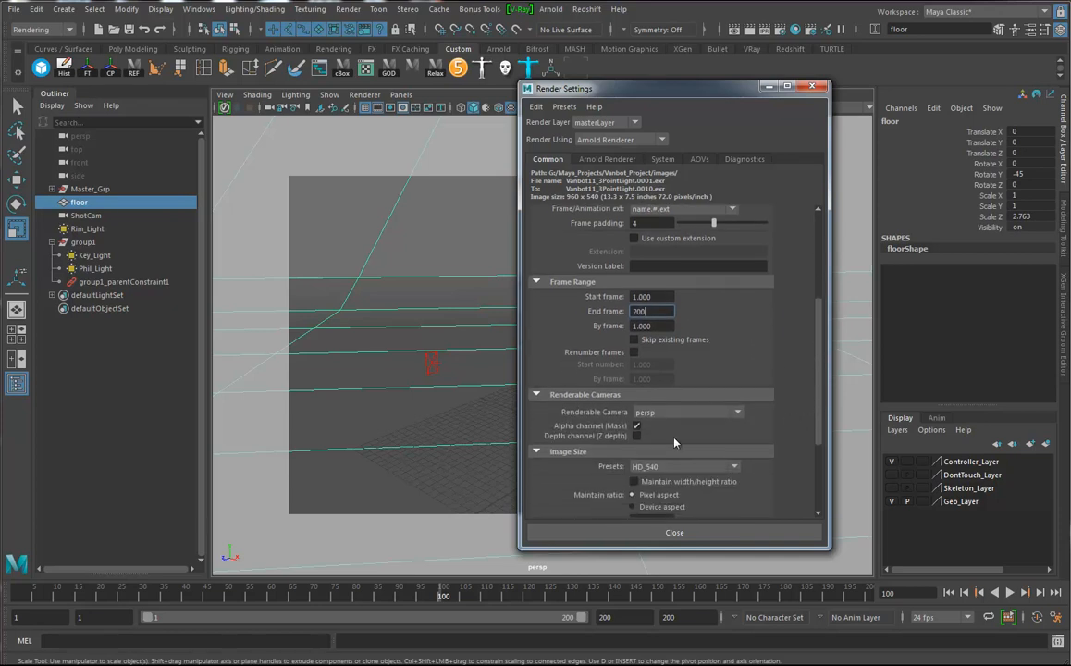
{"action": "left_click", "coordinate": [703, 413]}
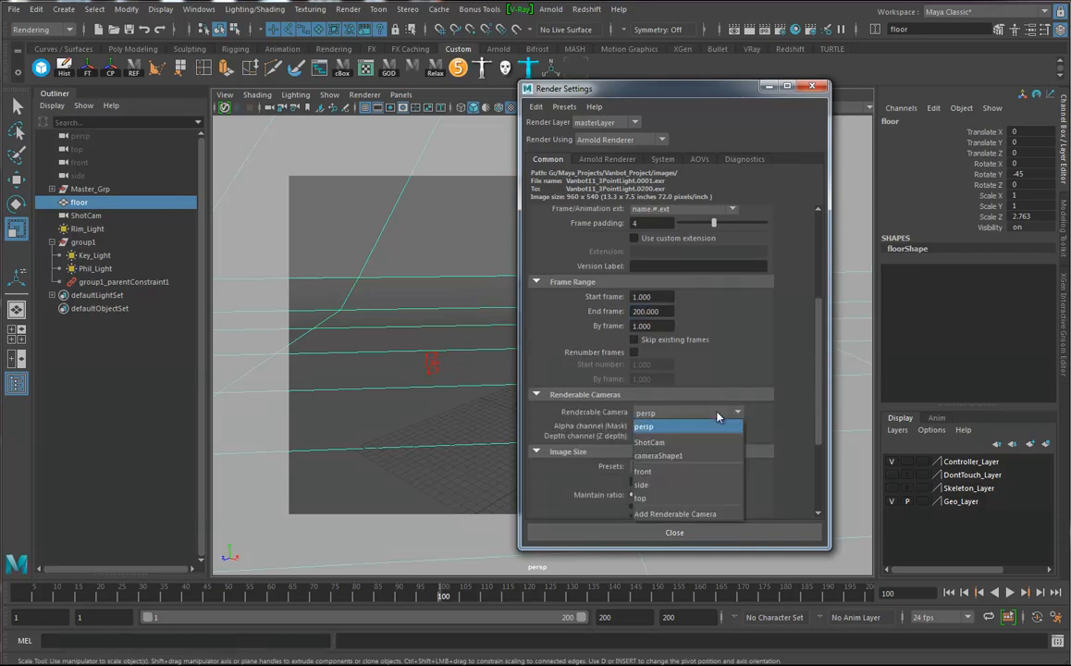
{"action": "left_click", "coordinate": [650, 443]}
{"action": "scroll", "coordinate": [821, 372], "scroll_direction": "down", "scroll_amount": 5}
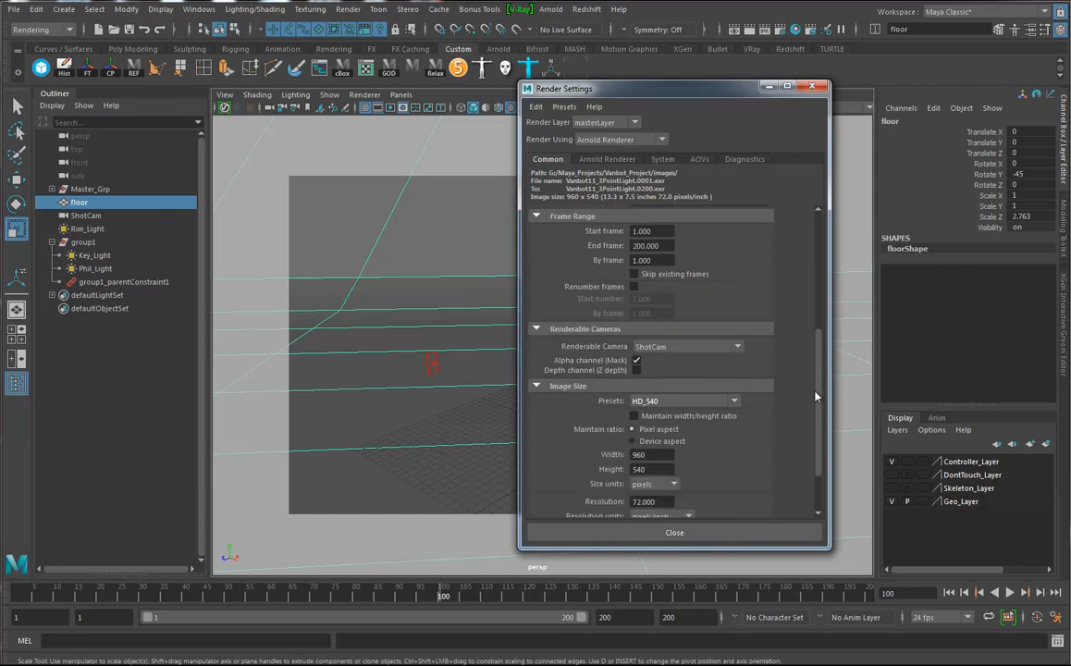
{"action": "left_click", "coordinate": [734, 335]}
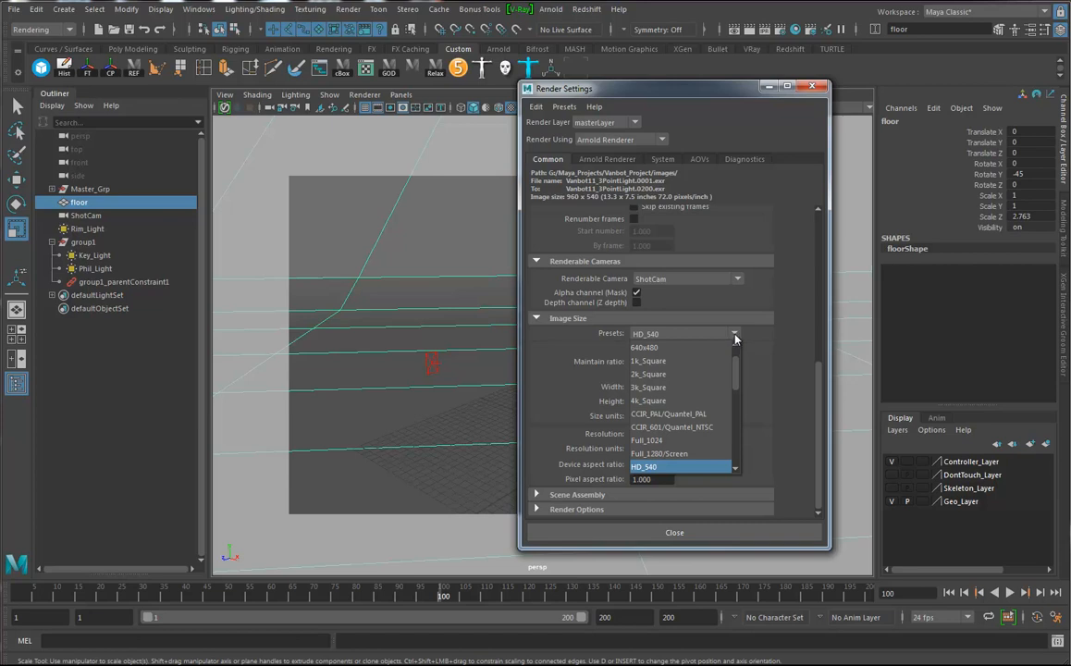
{"action": "left_click", "coordinate": [735, 336]}
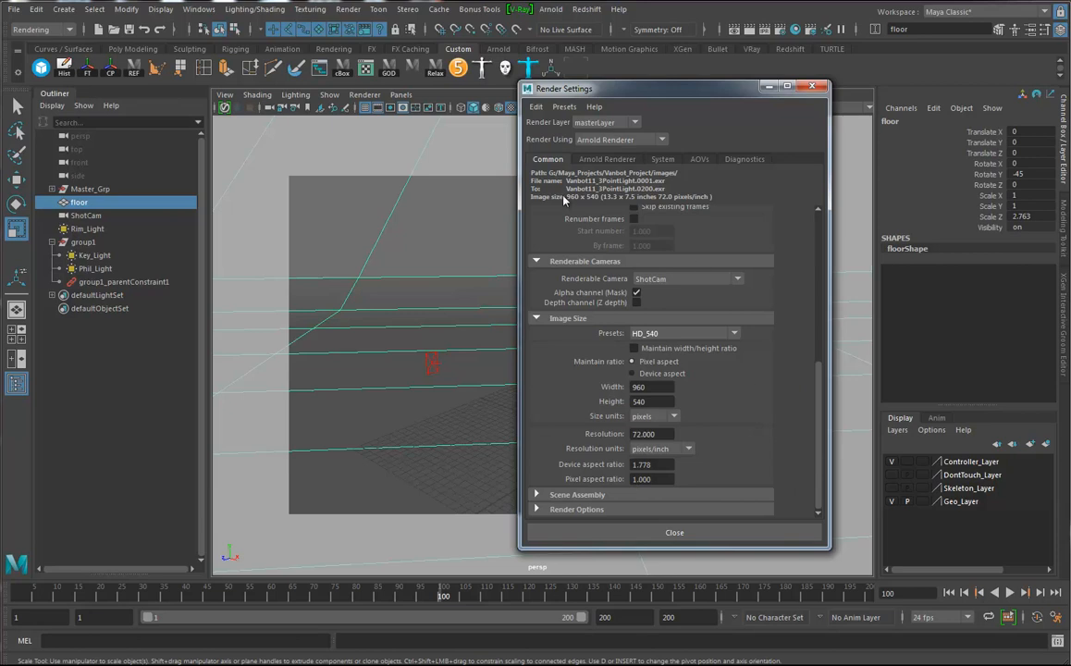
- Set the Arnold diffuse and specular sampling values to 3
{"action": "left_click", "coordinate": [607, 159]}
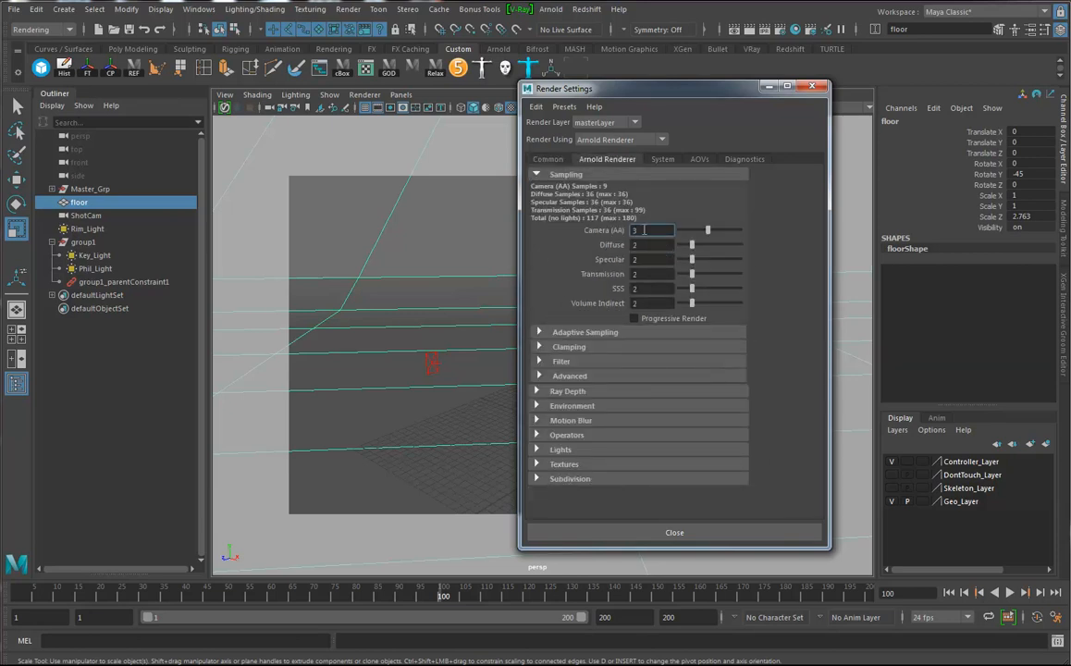
{"action": "left_click", "coordinate": [635, 274]}
{"action": "left_click", "coordinate": [636, 245]}
{"action": "left_click_drag", "start_coordinate": [693, 245], "coordinate": [698, 246]}
- Show Phil_Light's area light attributes and set its samples to 3
{"action": "left_click", "coordinate": [434, 366]}
{"action": "key", "text": "ctrl+a"}
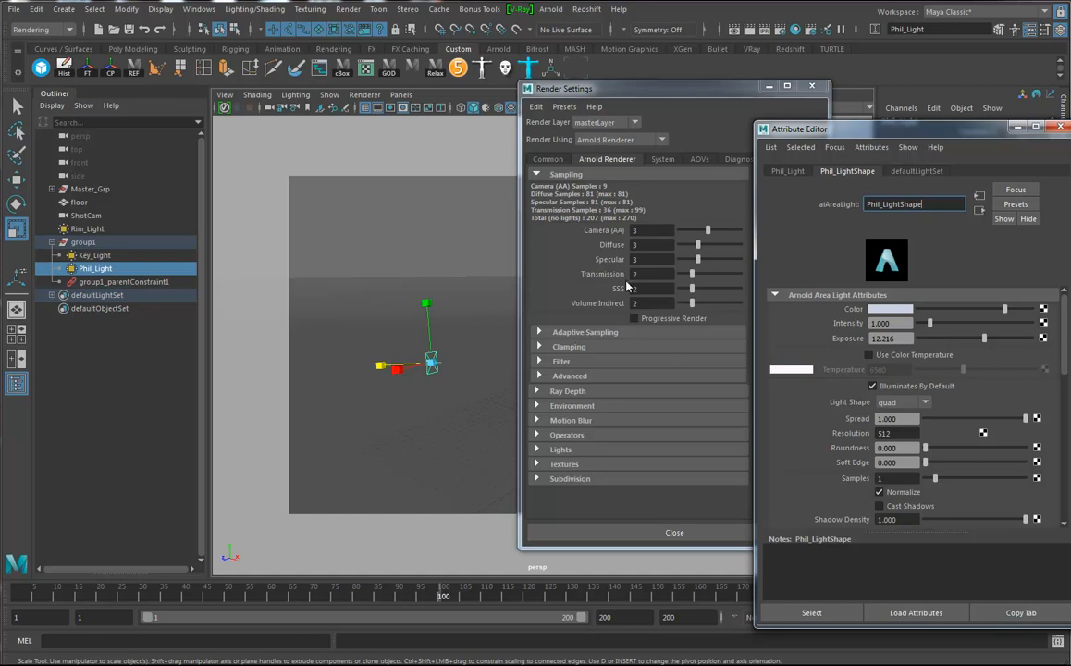
{"action": "left_click_drag", "start_coordinate": [653, 230], "coordinate": [601, 238]}
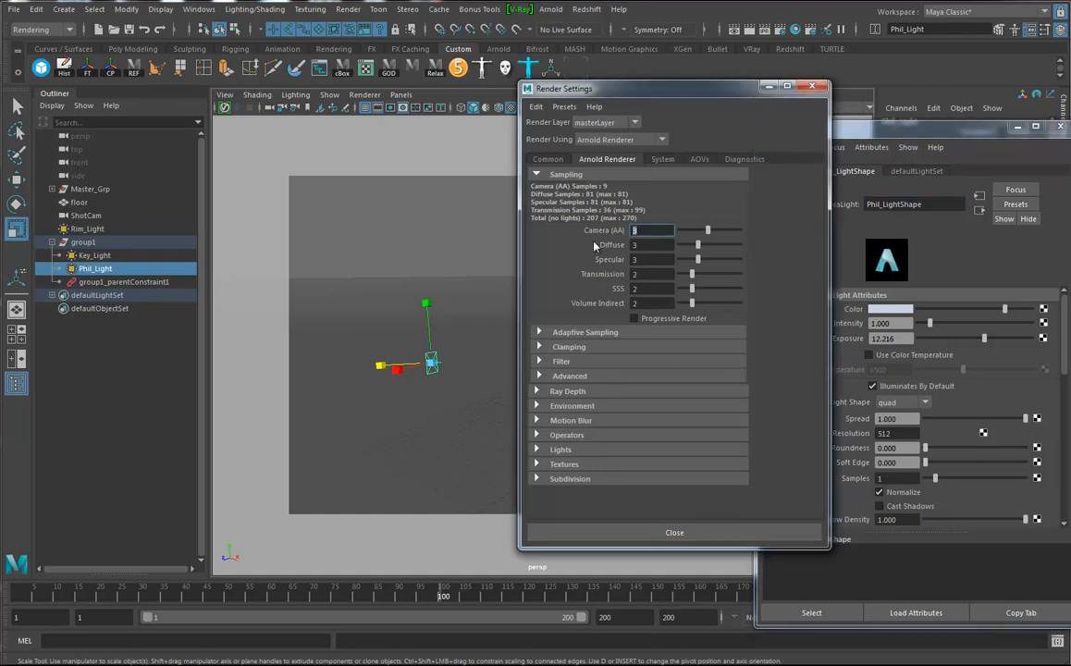
{"action": "left_click", "coordinate": [887, 131]}
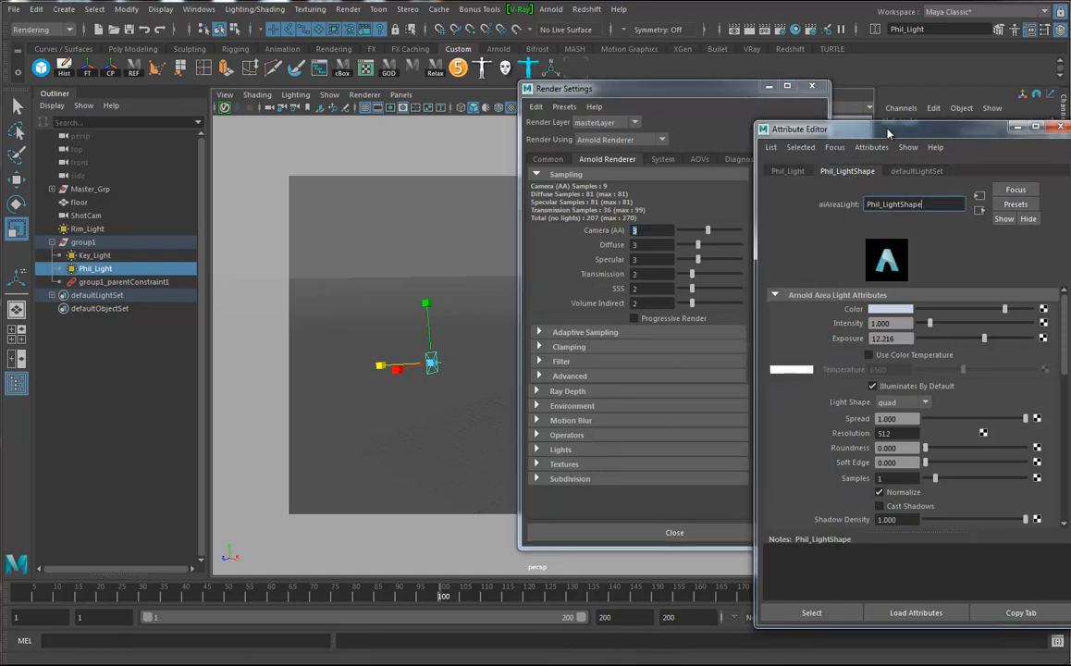
{"action": "double_click", "coordinate": [890, 478]}
{"action": "type", "text": "3"}
- Set the area light samples to 3 on both Key_Light and Rim_Light
{"action": "left_click_drag", "start_coordinate": [629, 88], "coordinate": [263, 112]}
{"action": "left_click", "coordinate": [638, 222]}
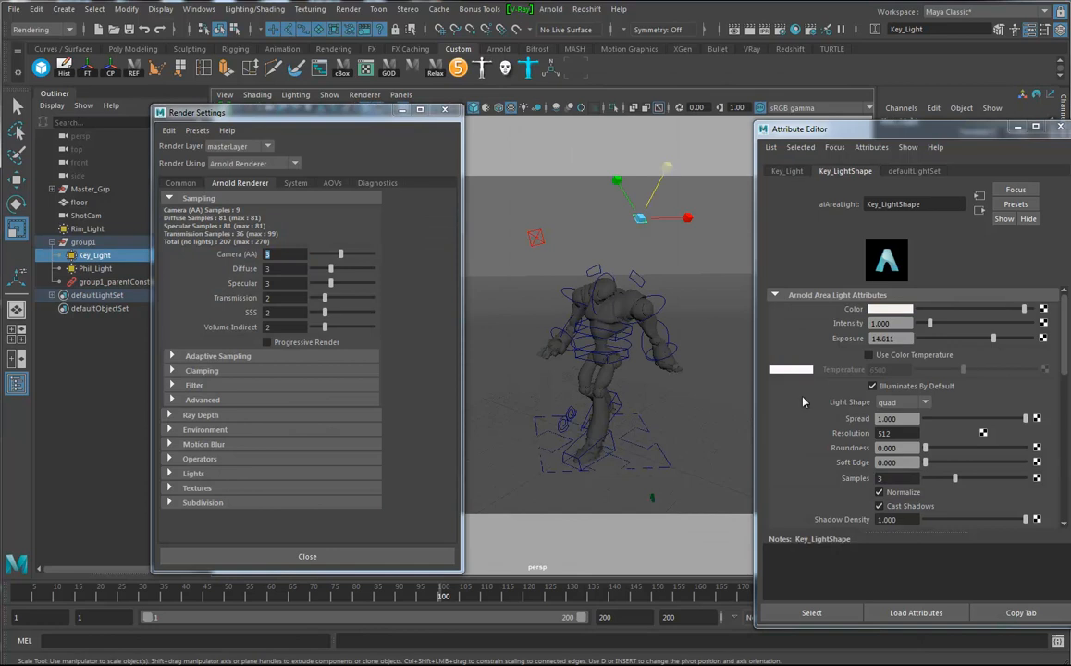
{"action": "left_click", "coordinate": [536, 239]}
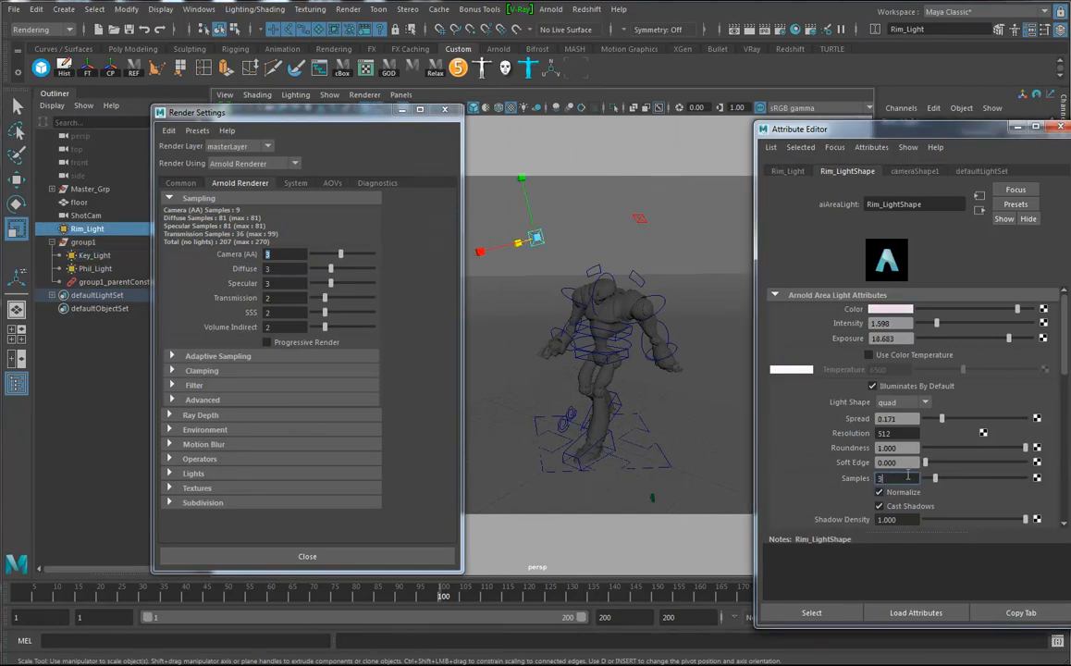
- Review the System, Arnold Renderer and AOVs render settings, and close Render Settings and the Attribute Editor
{"action": "left_click", "coordinate": [295, 182]}
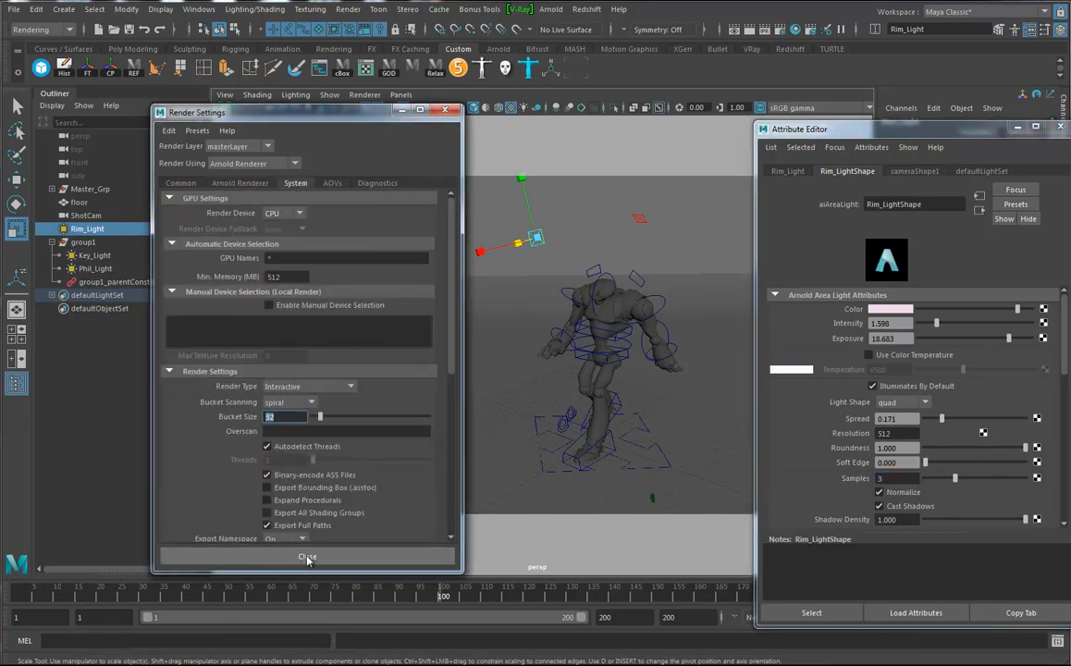
{"action": "left_click", "coordinate": [239, 183]}
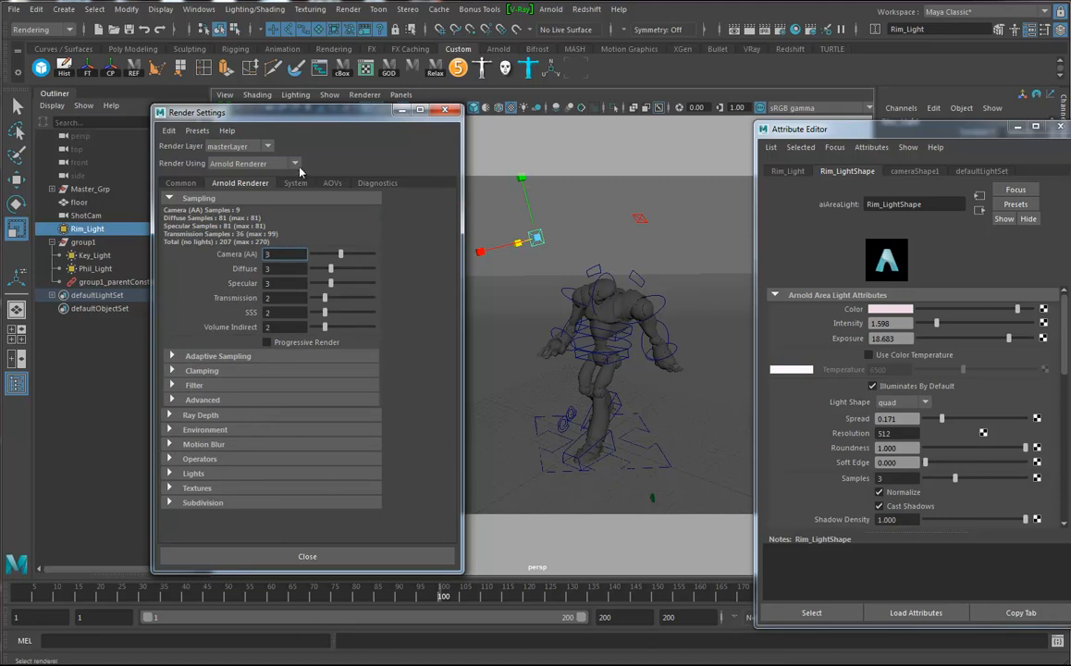
{"action": "left_click", "coordinate": [325, 183]}
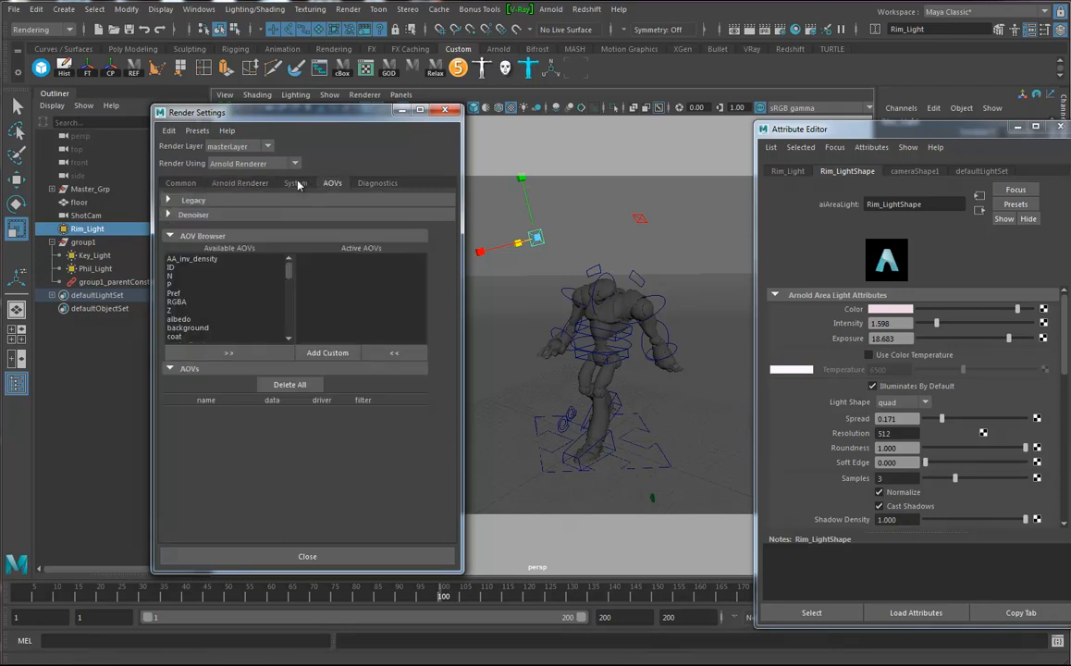
{"action": "left_click", "coordinate": [296, 184]}
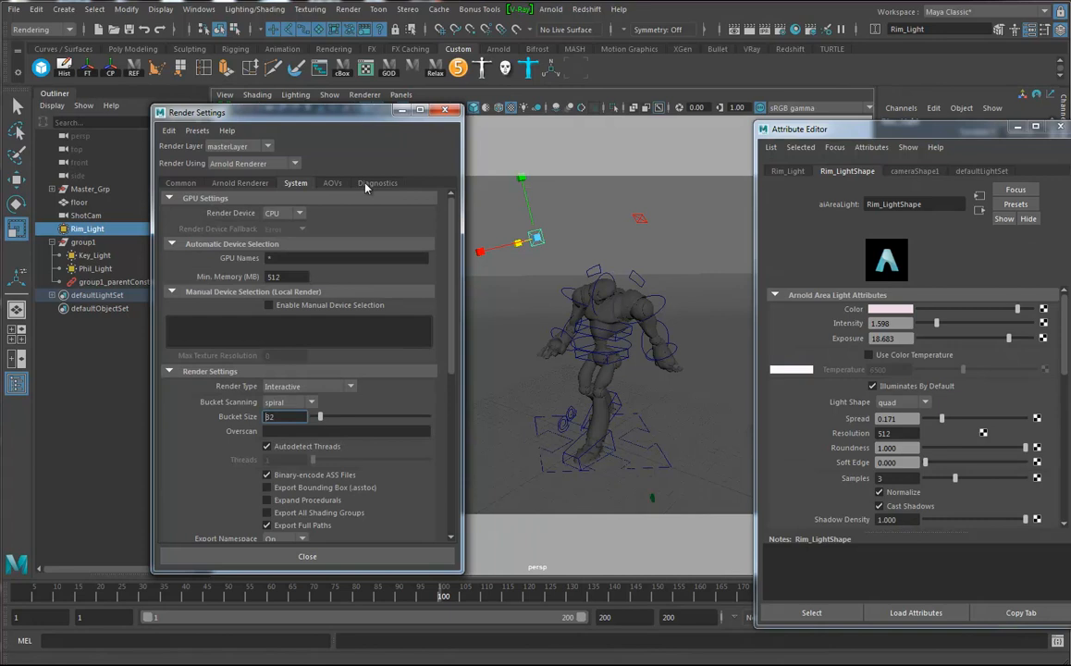
{"action": "left_click", "coordinate": [444, 112]}
{"action": "key", "text": "ctrl+a"}
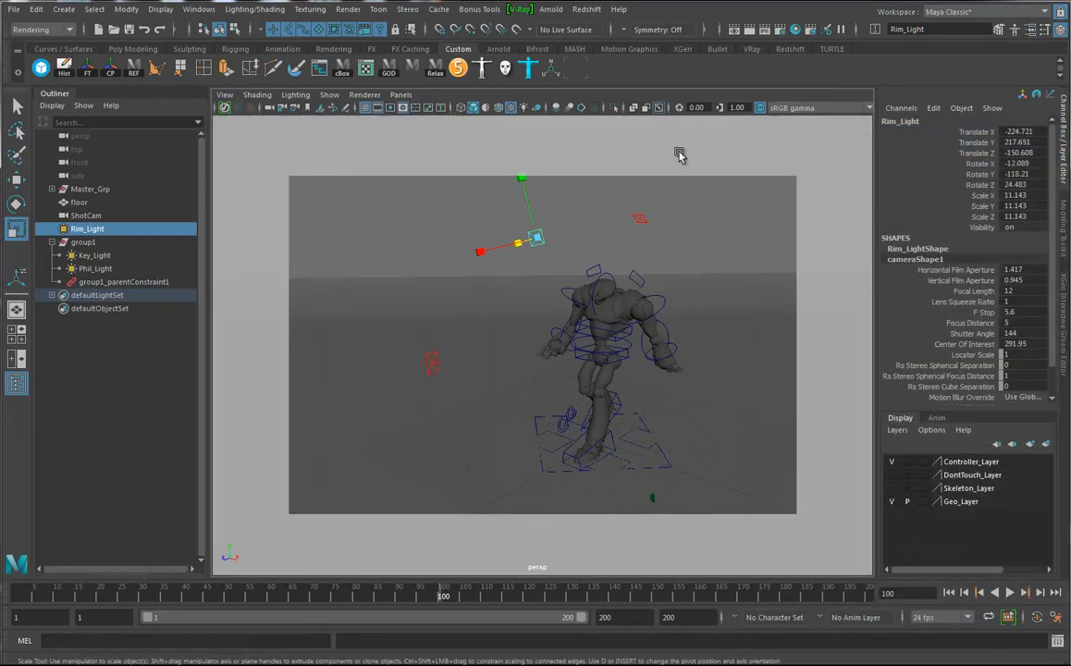
{"action": "left_click", "coordinate": [556, 10]}
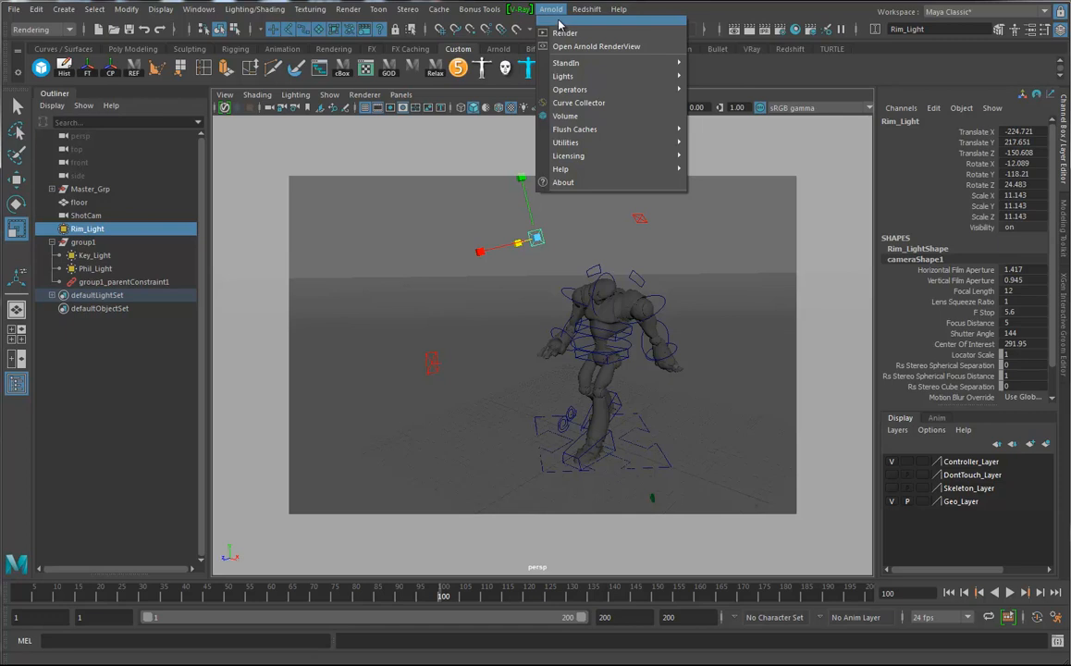
{"action": "mouse_move", "coordinate": [578, 78]}
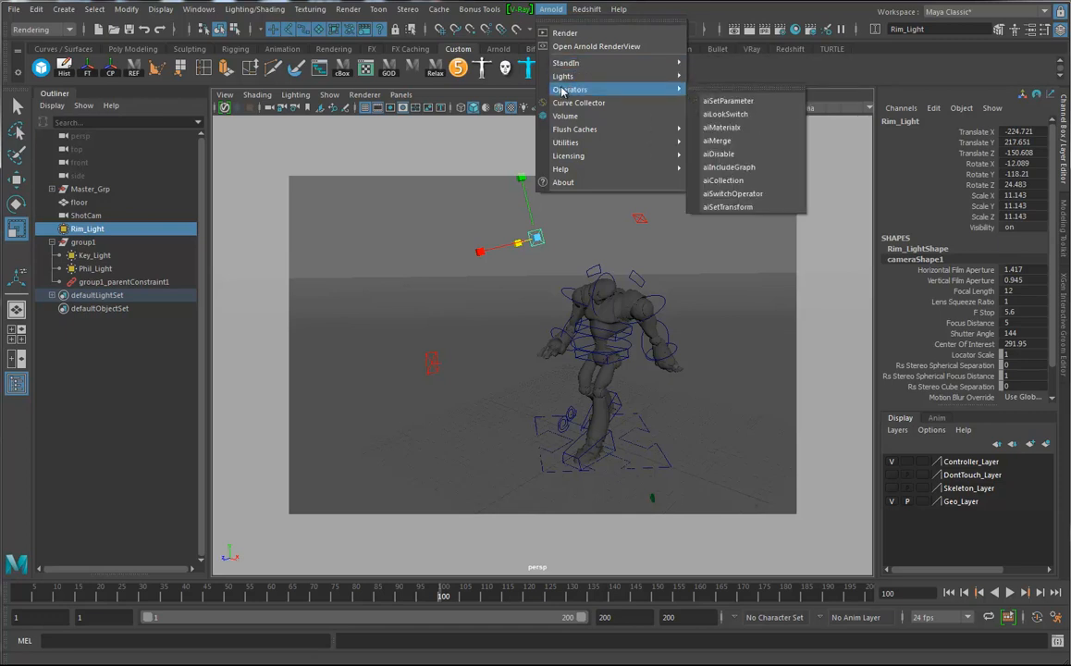
{"action": "left_click", "coordinate": [521, 9]}
{"action": "left_click", "coordinate": [439, 4]}
- Start Render Sequence with ShotCam as the current camera, closing the options dialog as the render begins
{"action": "left_click", "coordinate": [348, 9]}
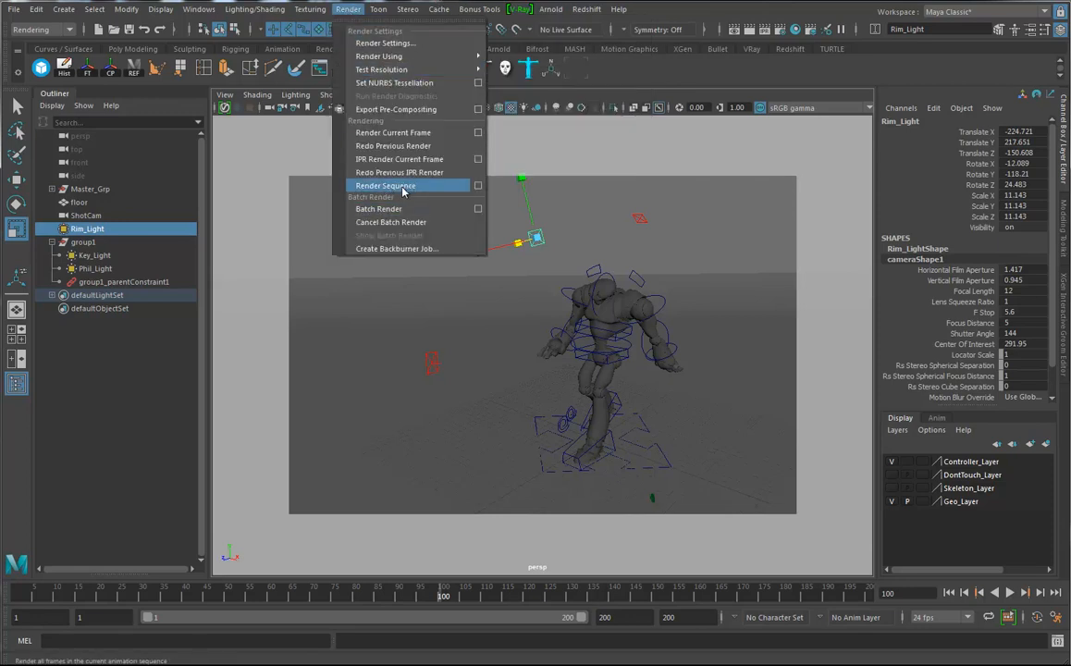
{"action": "left_click", "coordinate": [459, 188]}
{"action": "left_click", "coordinate": [611, 264]}
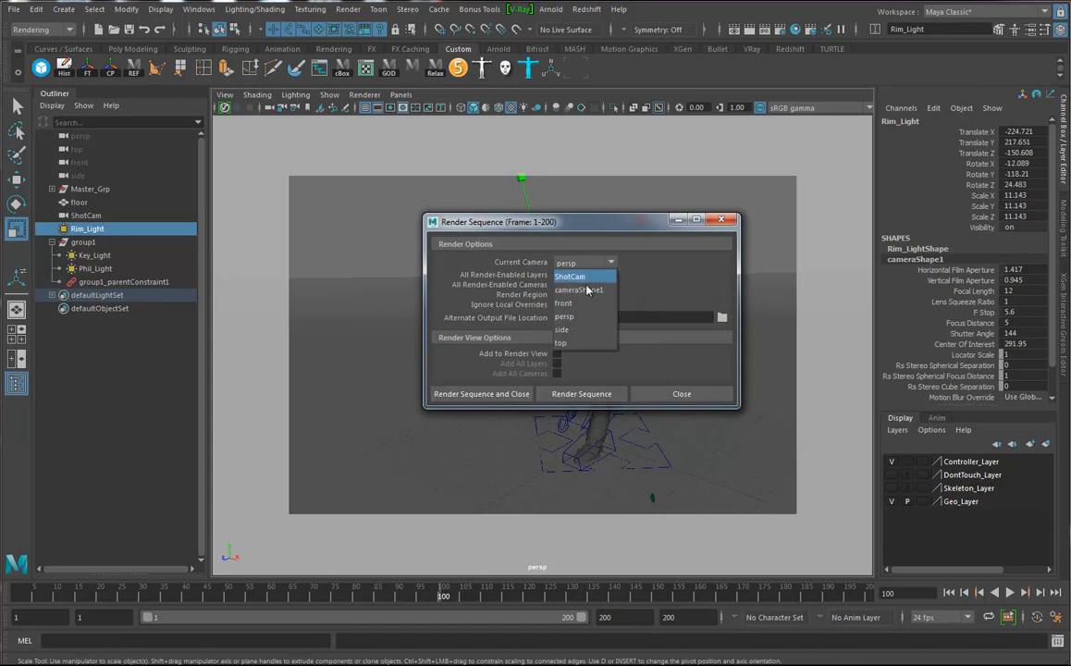
{"action": "left_click", "coordinate": [571, 277]}
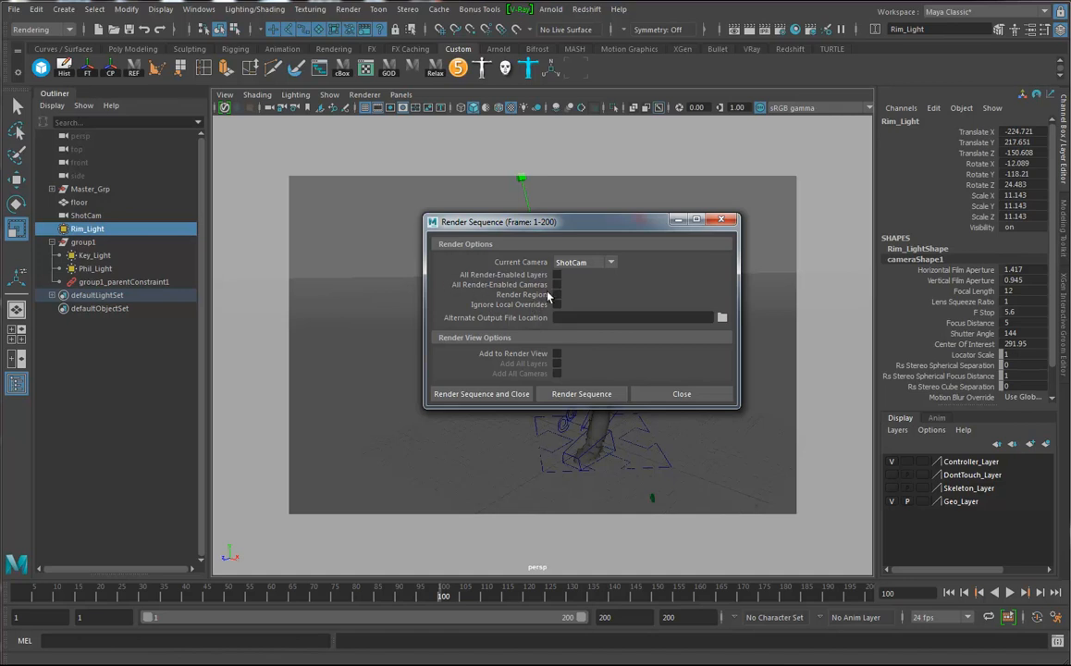
{"action": "left_click", "coordinate": [481, 394]}
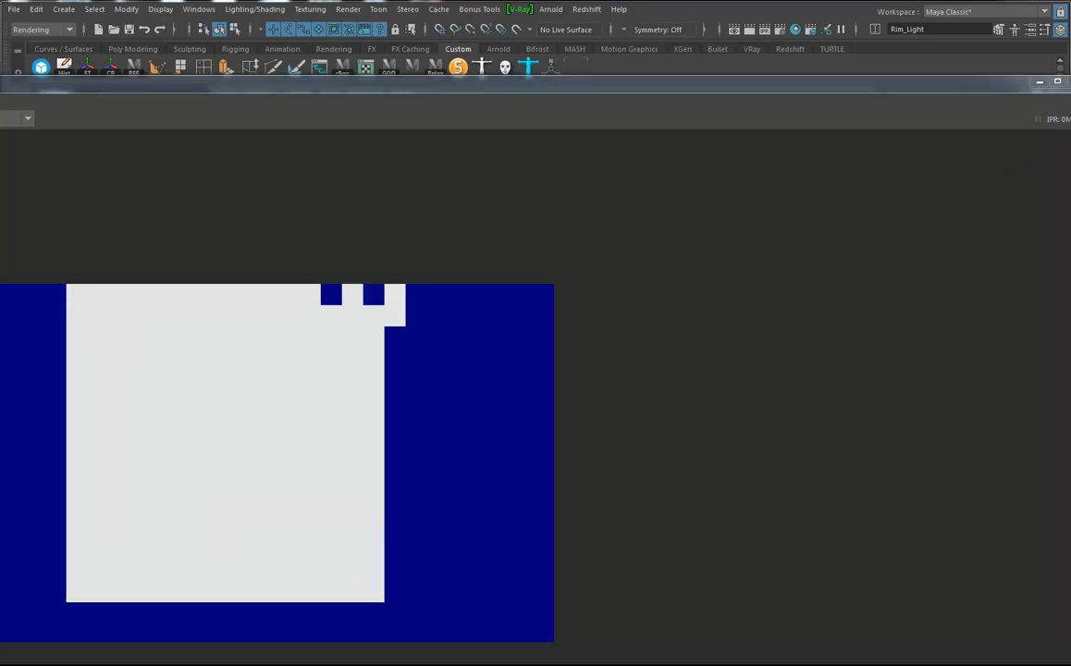
- Switch to Windows Explorer, check the rendered frames in Vanbot_Project's images folder in Details view, and close the window
{"action": "left_click_drag", "start_coordinate": [1070, 57], "coordinate": [725, 53]}
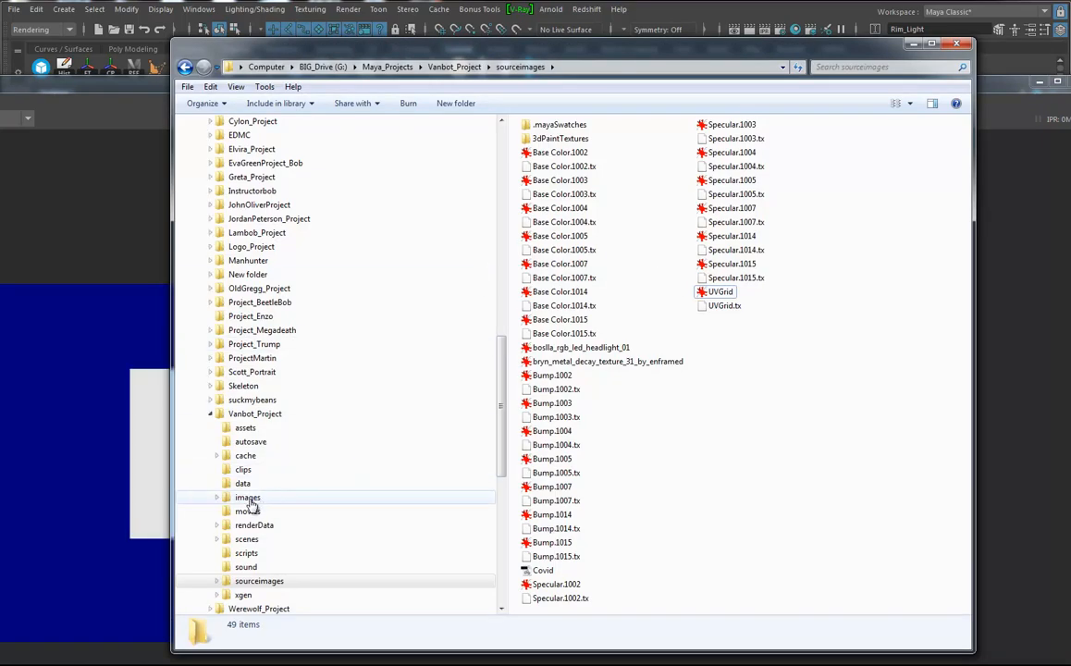
{"action": "left_click", "coordinate": [248, 498]}
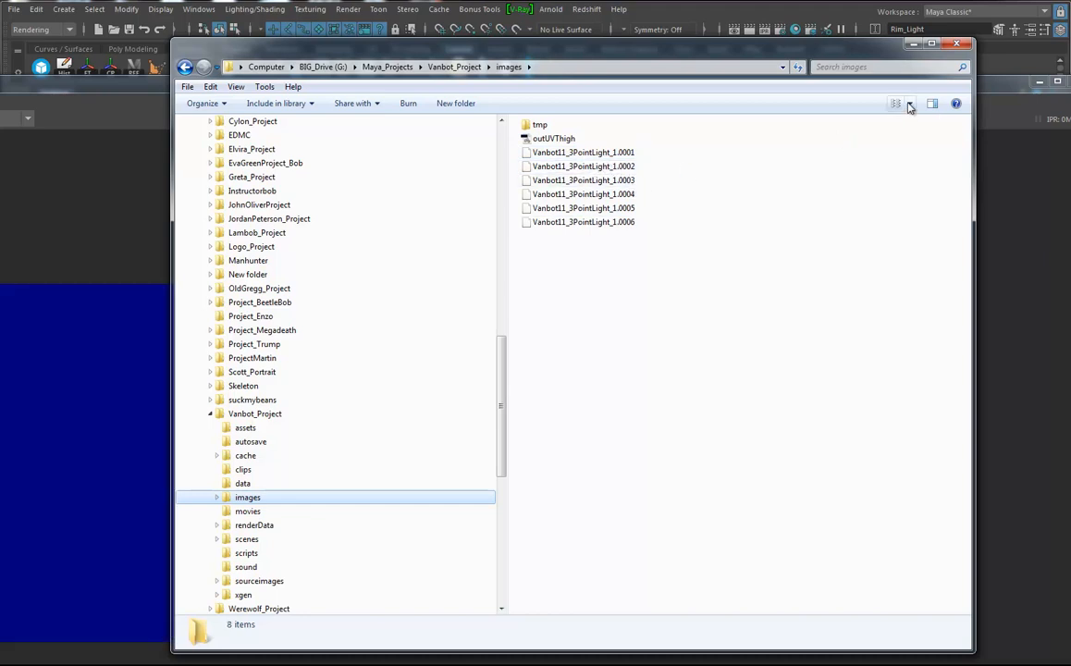
{"action": "left_click", "coordinate": [909, 103]}
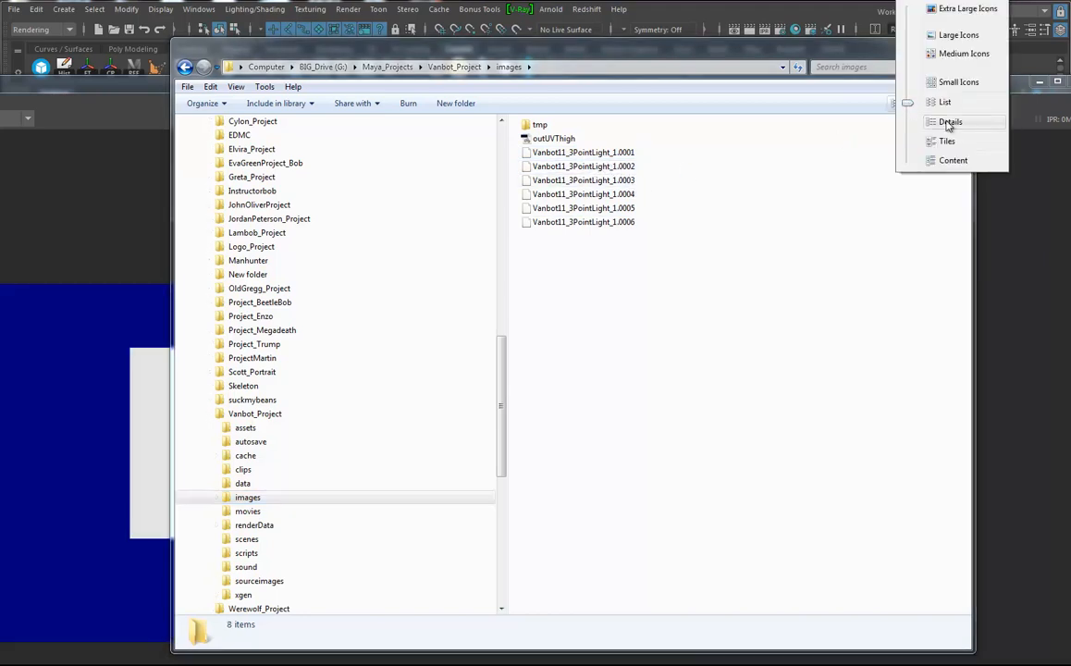
{"action": "left_click", "coordinate": [697, 182]}
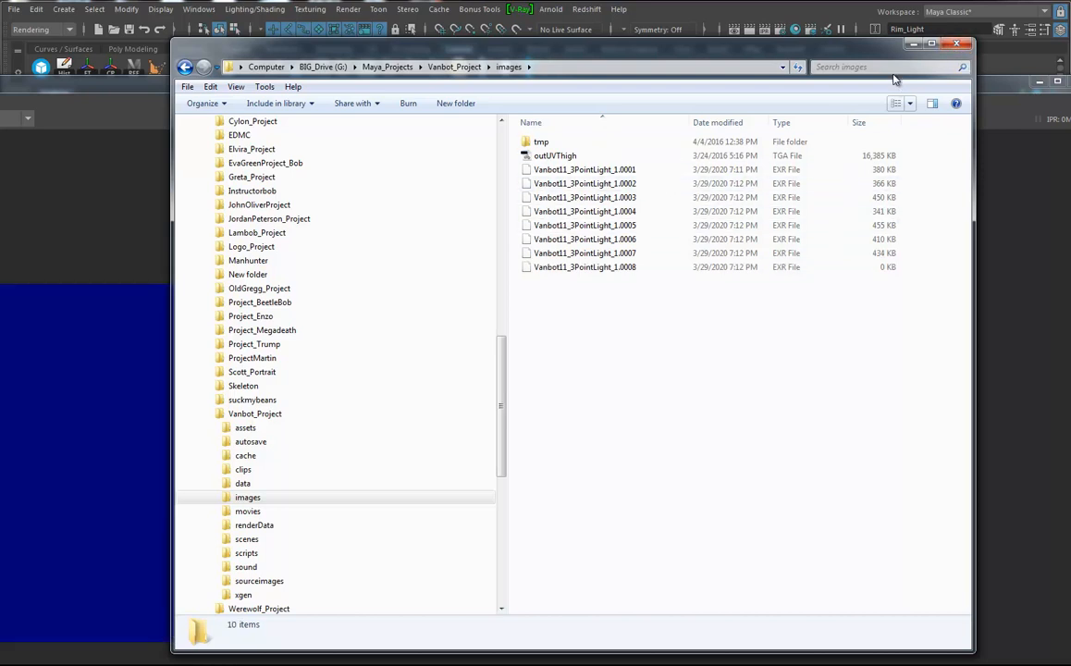
{"action": "left_click", "coordinate": [955, 46]}
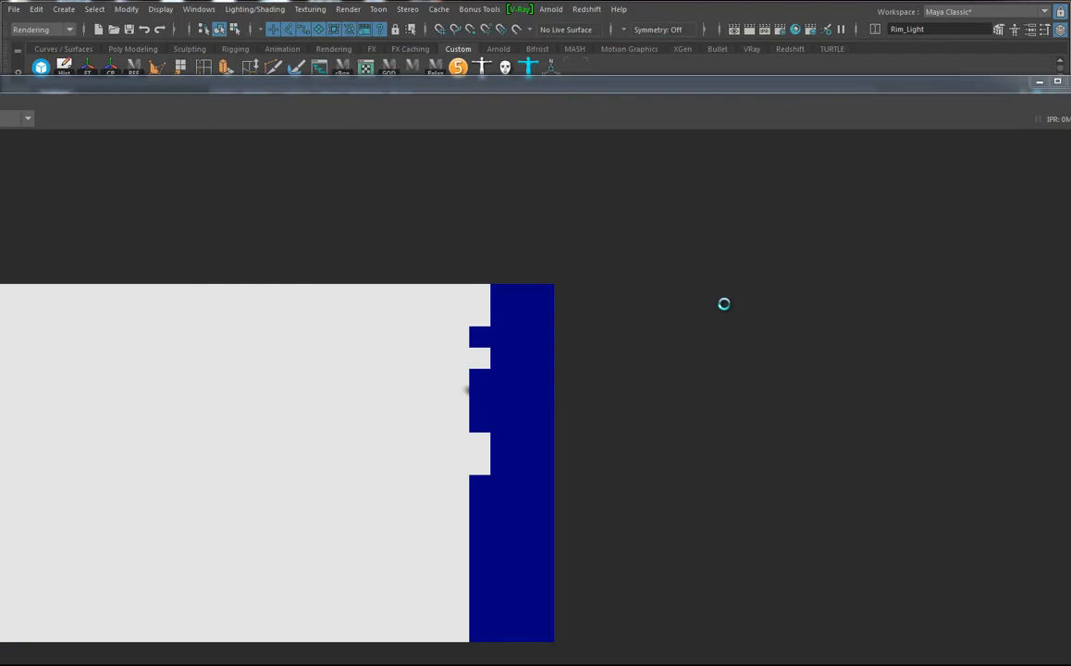